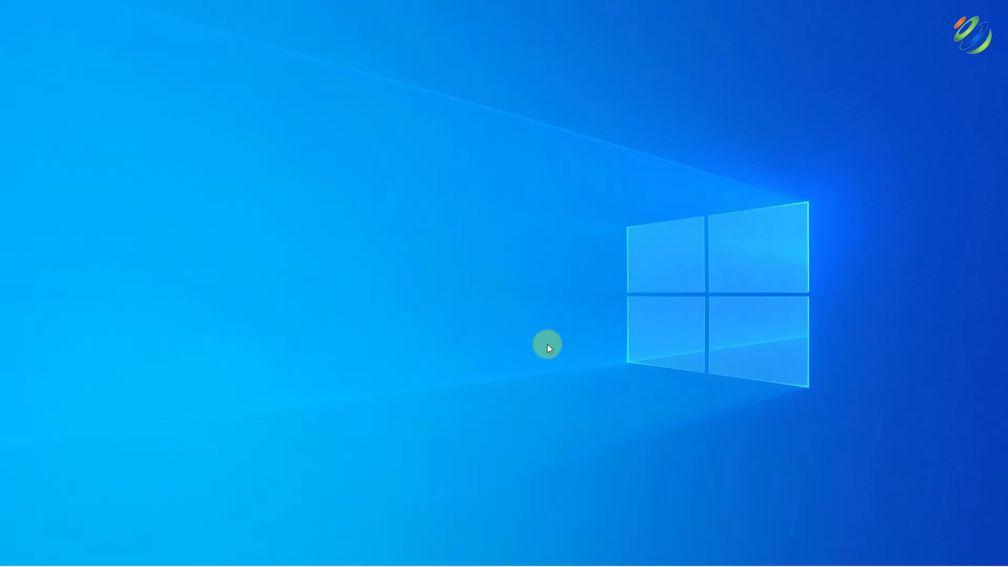
Step: Launch Settings from Start search and go to the Update & Security page
key(super)
text(see)
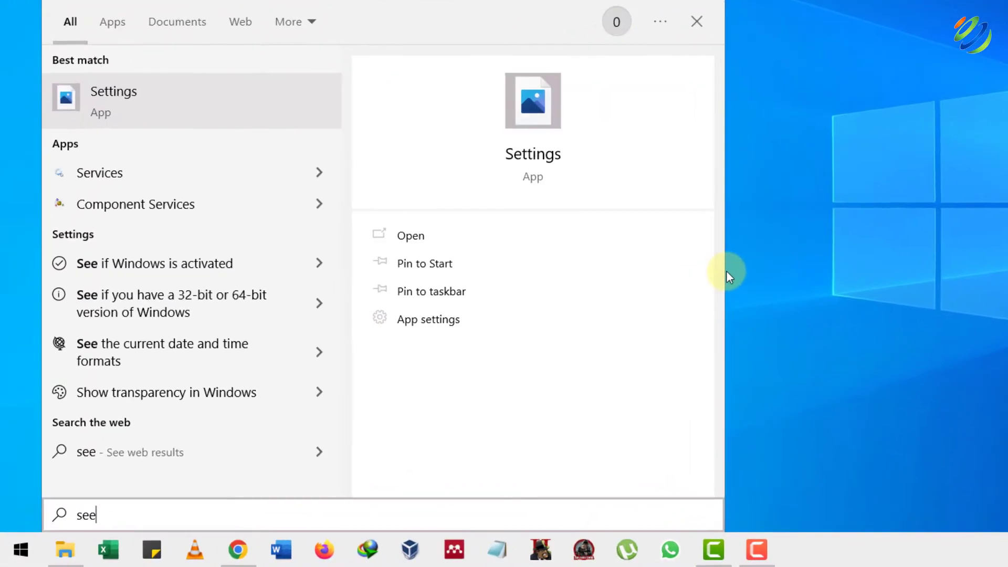
key(BackSpace)
key(Return)
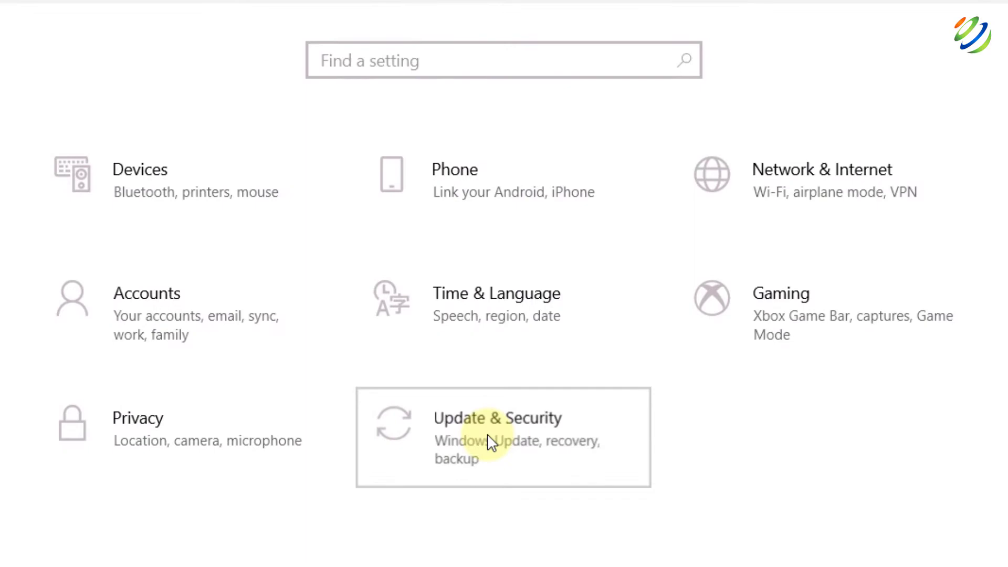
click(488, 436)
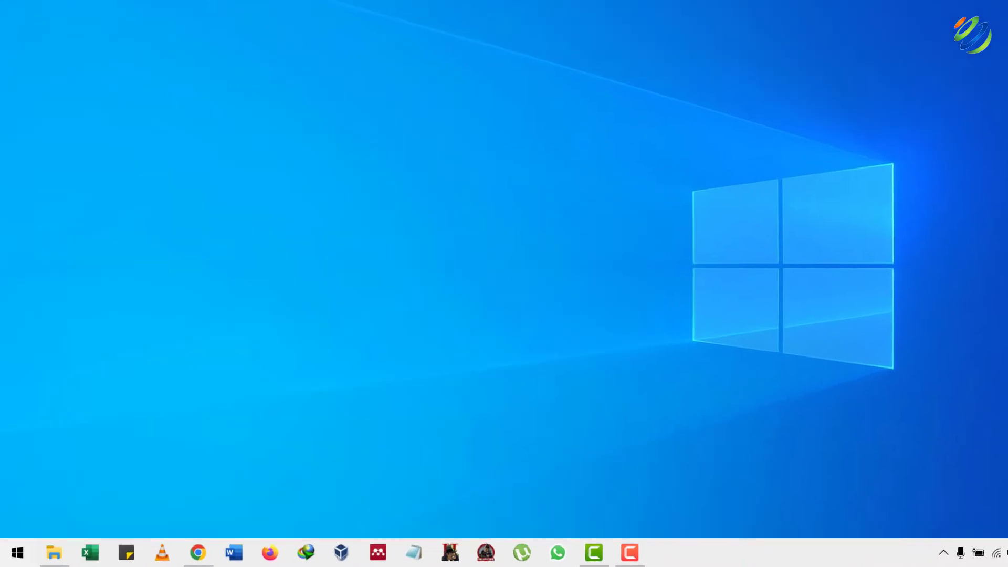
Step: Run Command Prompt as administrator from a 'cmd' search and focus its console
key(super)
text(cmd)
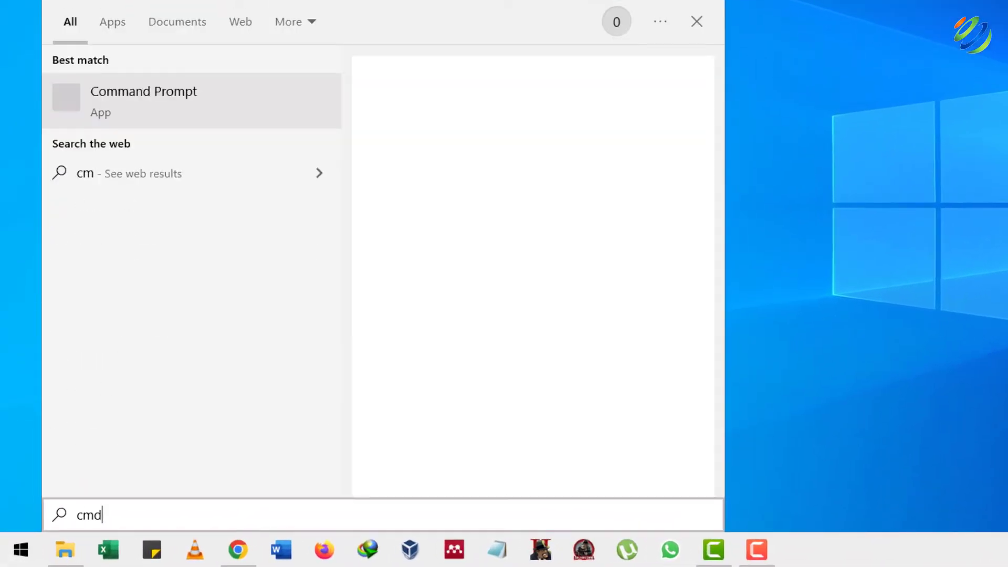
right_click(157, 112)
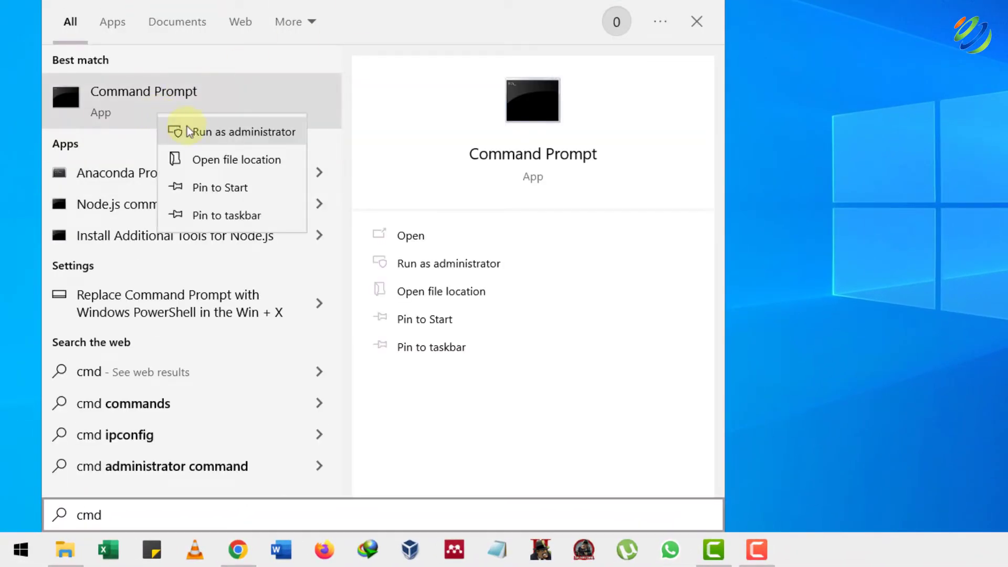
click(205, 136)
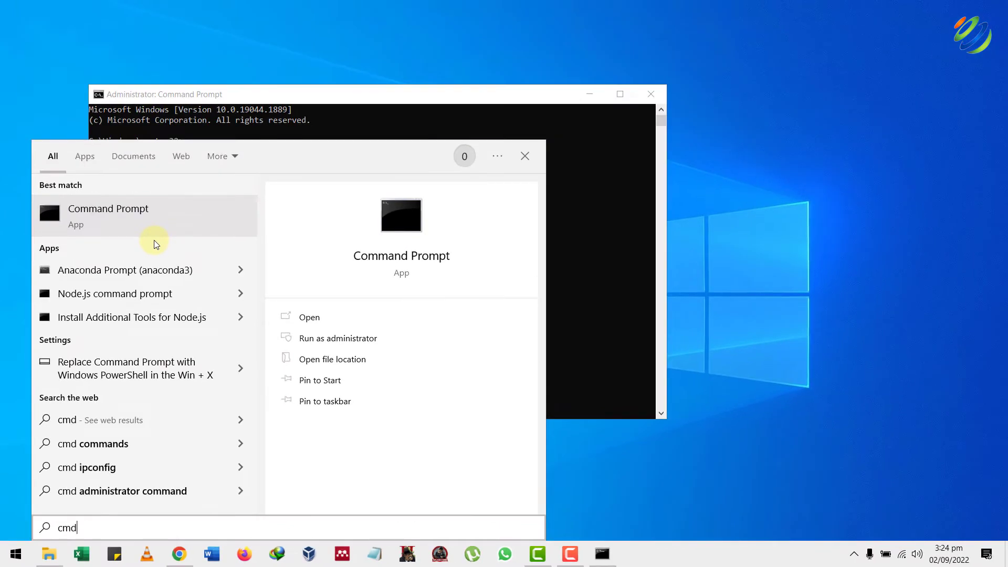
click(576, 194)
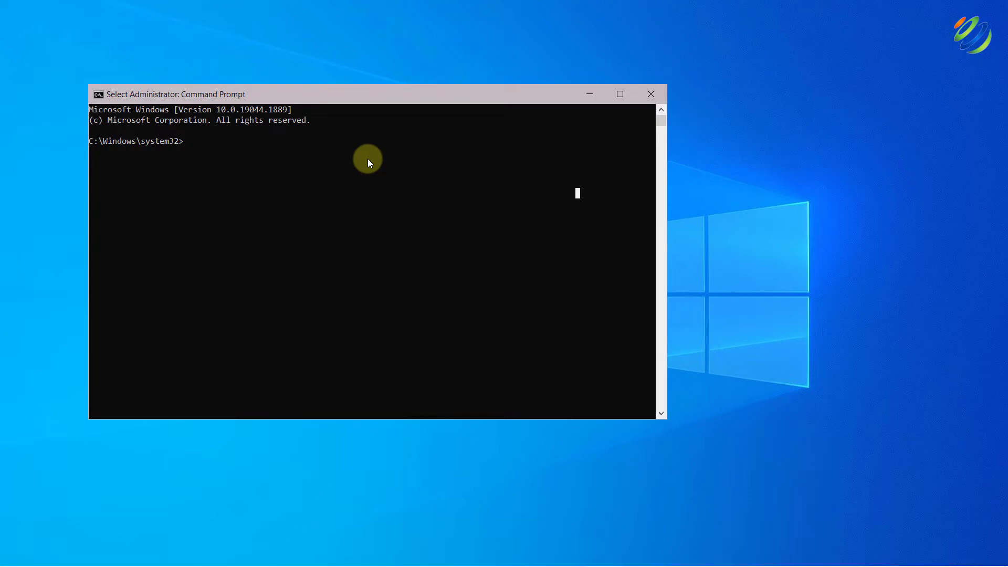
Step: Run dism /online /cleanup-image /checkhealth, then rerun it with /scanhealth
text(dism /online /cleanup-image /checkhealth)
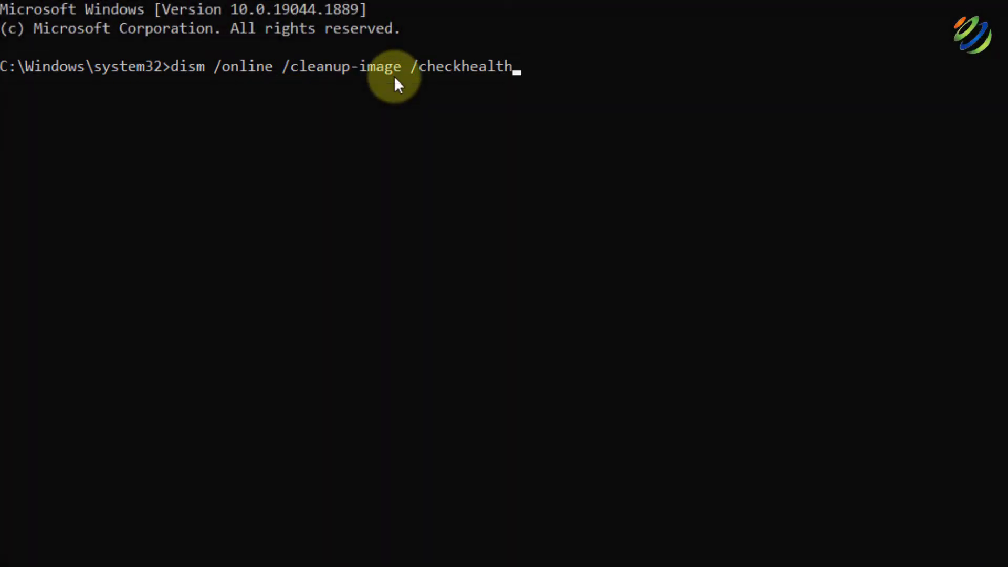
key(Return)
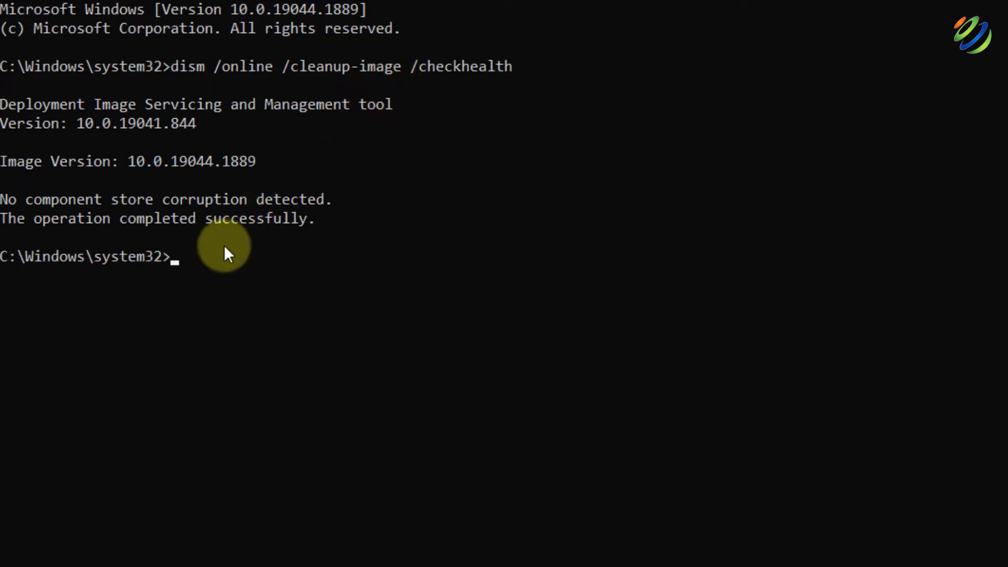
key(Up)
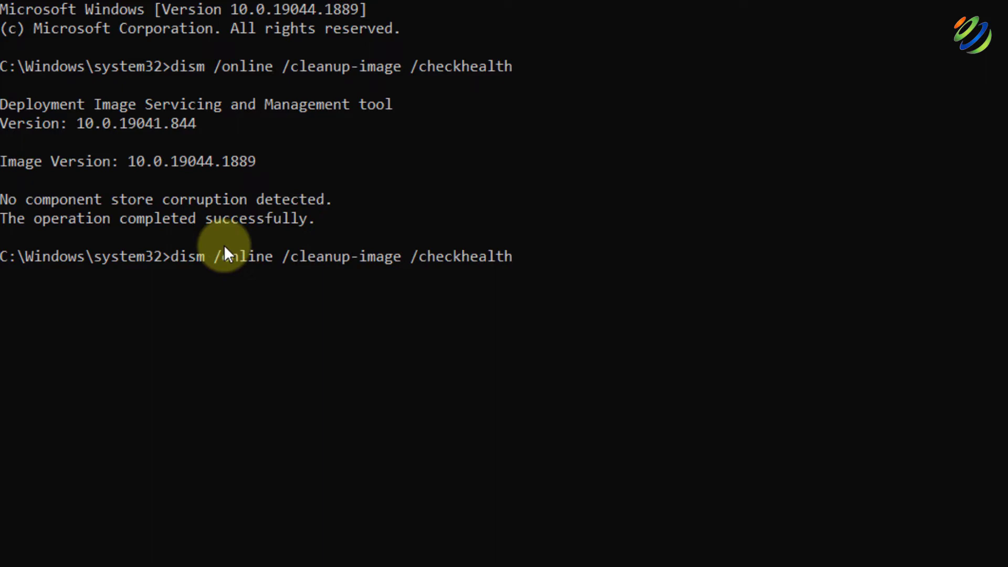
key(BackSpace)
key(BackSpace)
key(BackSpace)
key(BackSpace)
key(BackSpace)
key(BackSpace)
key(BackSpace)
key(BackSpace)
key(BackSpace)
key(BackSpace)
key(BackSpace)
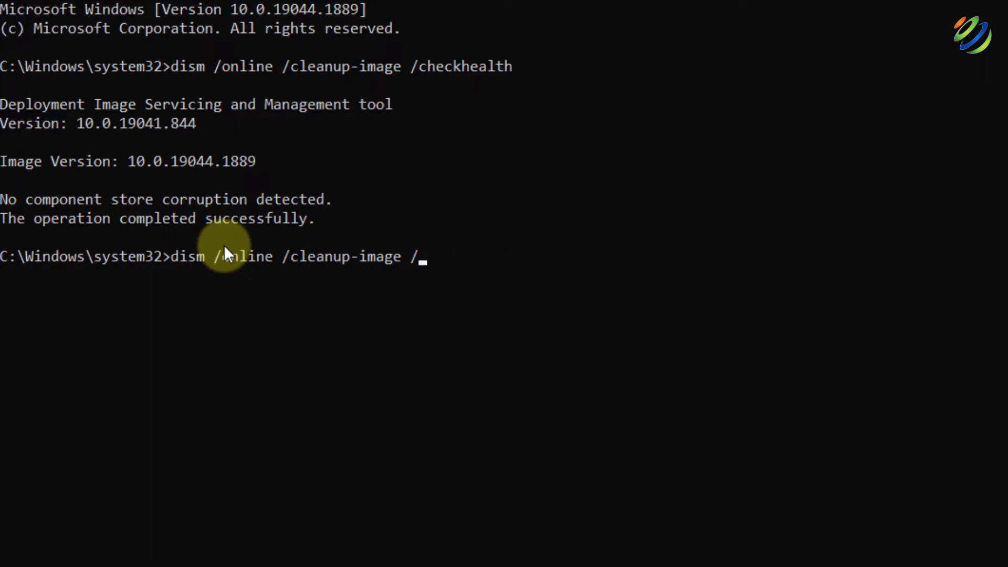
text(scanhealth)
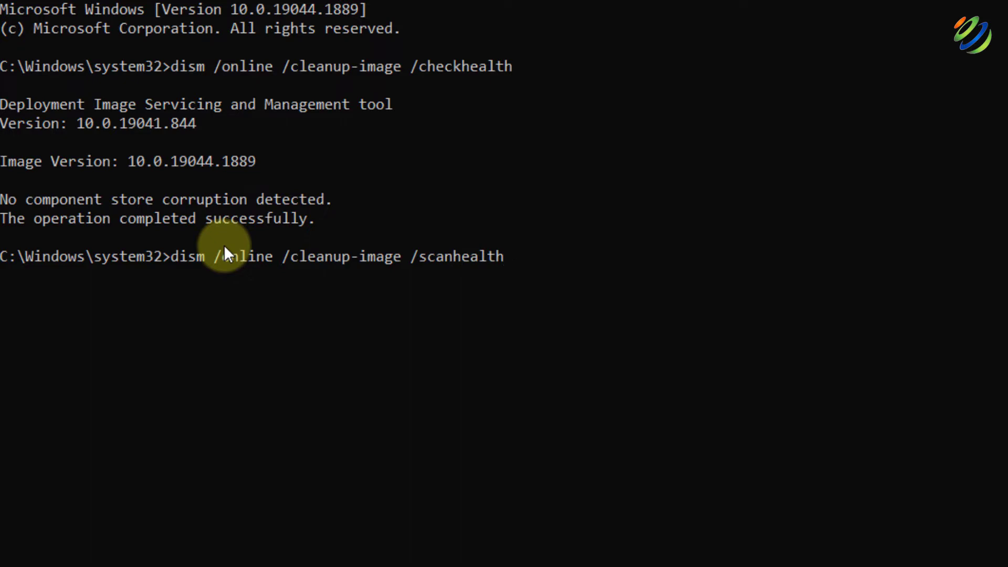
key(Return)
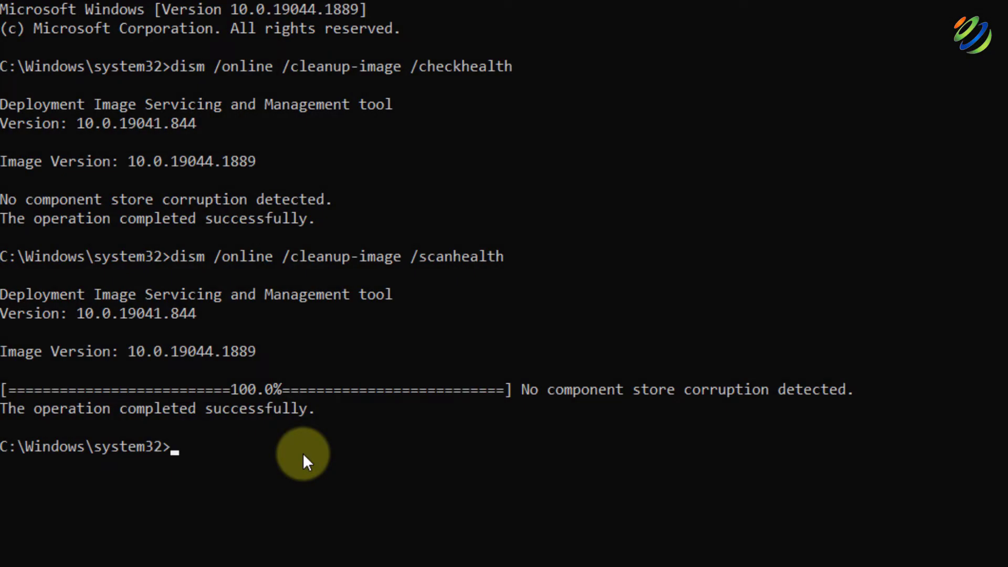
Step: Rerun the DISM command with /restorehealth, then enter sfc /scannow
key(Up)
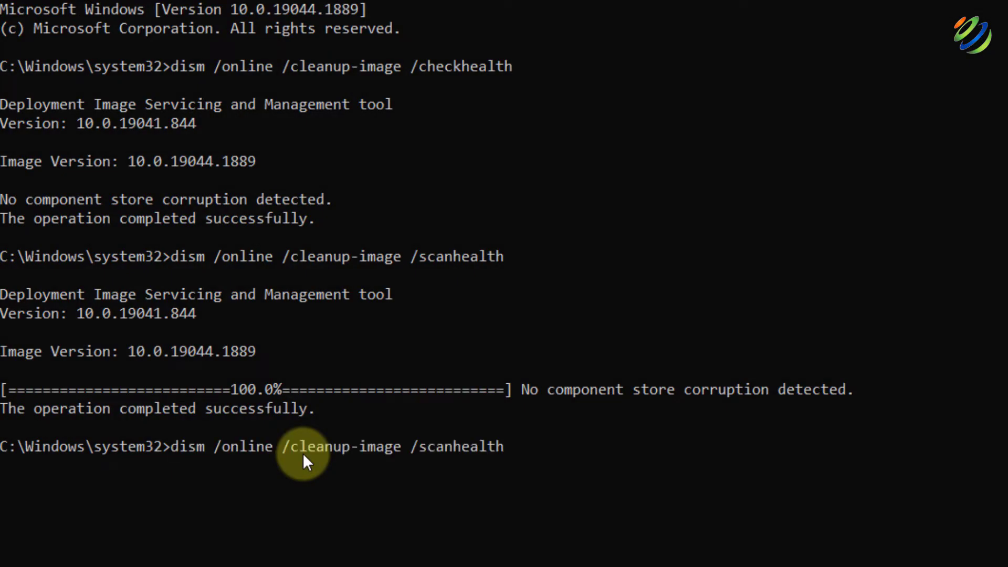
key(BackSpace)
key(BackSpace)
key(BackSpace)
key(BackSpace)
key(BackSpace)
key(BackSpace)
key(BackSpace)
key(BackSpace)
key(BackSpace)
key(BackSpace)
text(res)
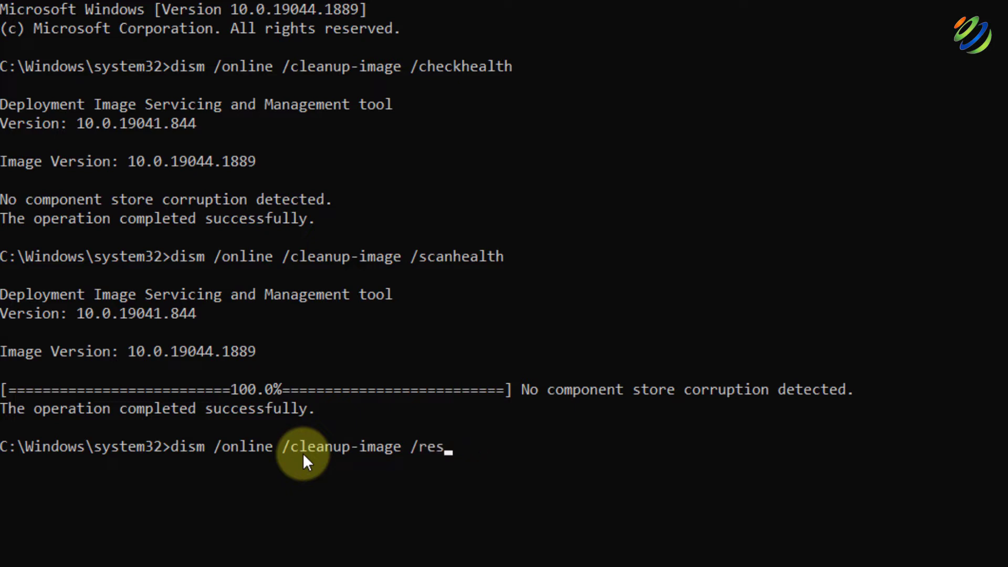
text(torehealt)
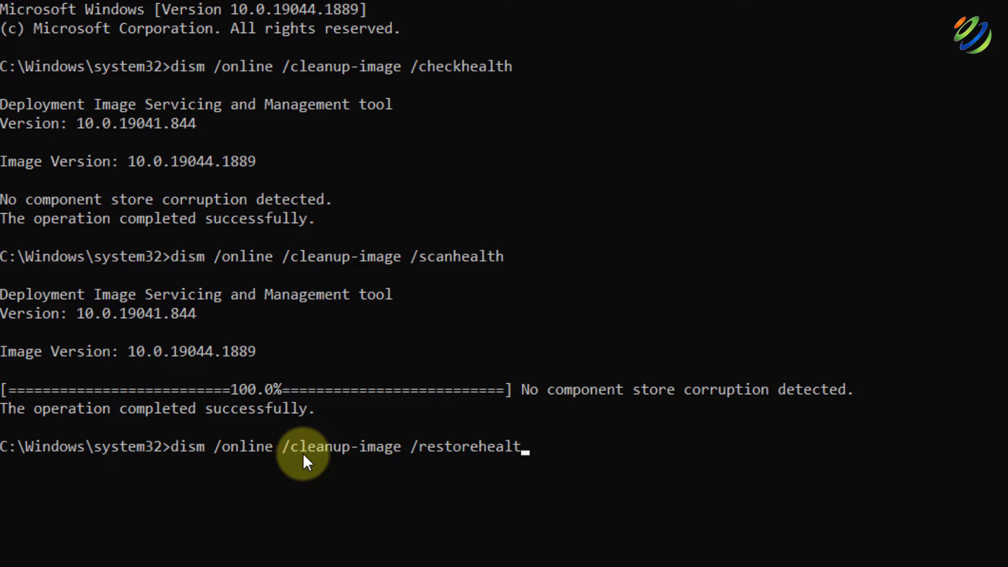
text(h)
key(Return)
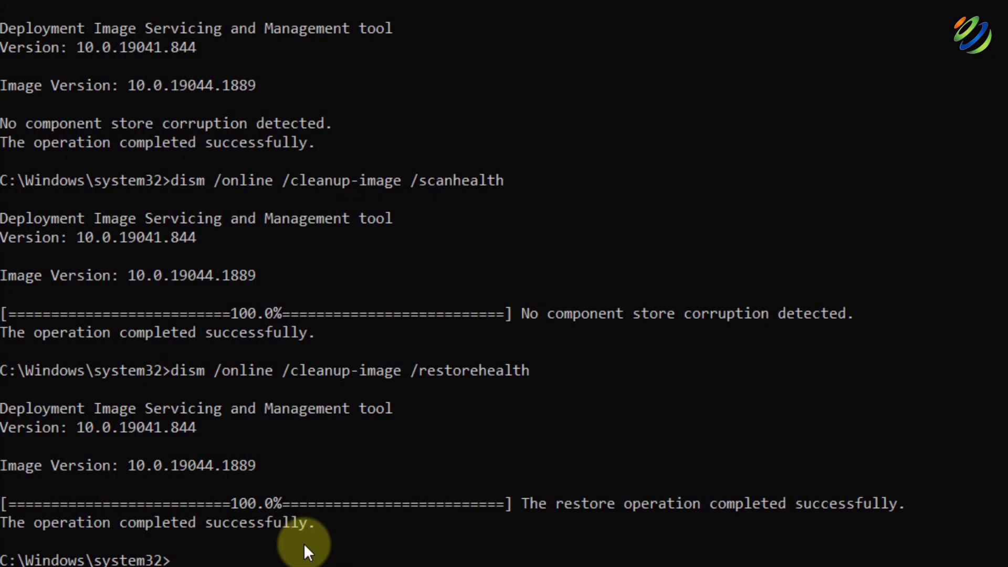
text(sfc /scannow)
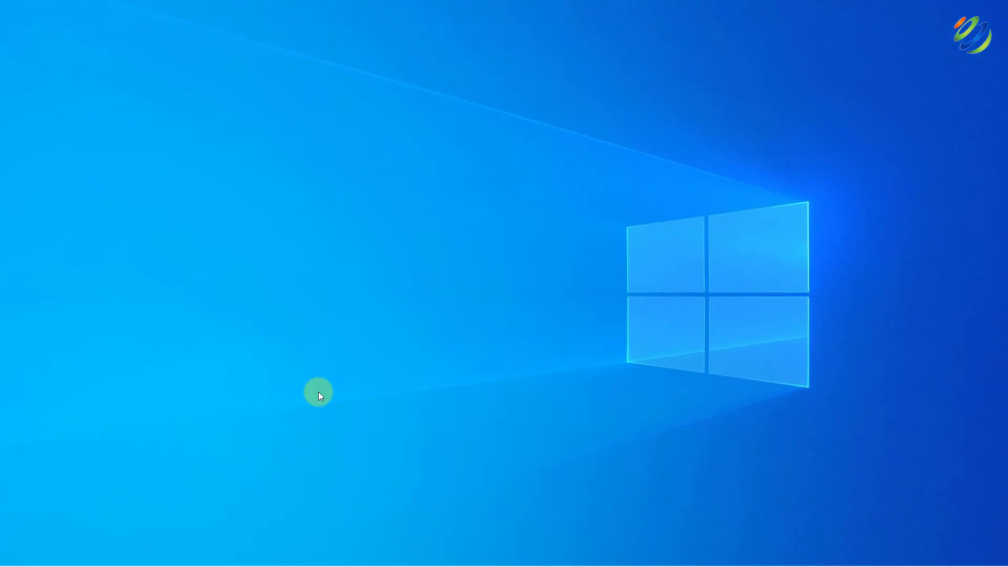
Step: Open Device Manager and expand Mice and other pointing devices
key(super)
text(devic)
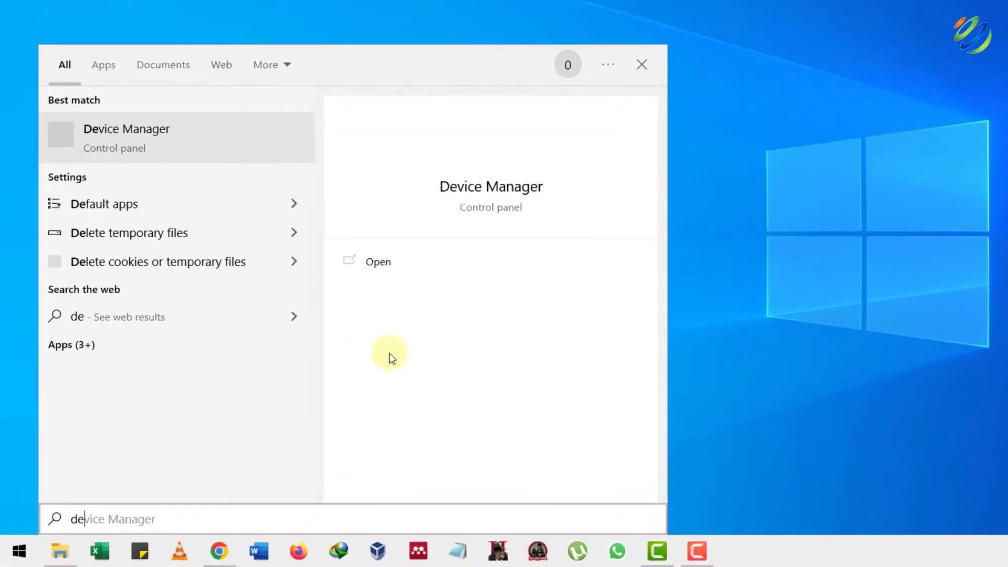
key(Return)
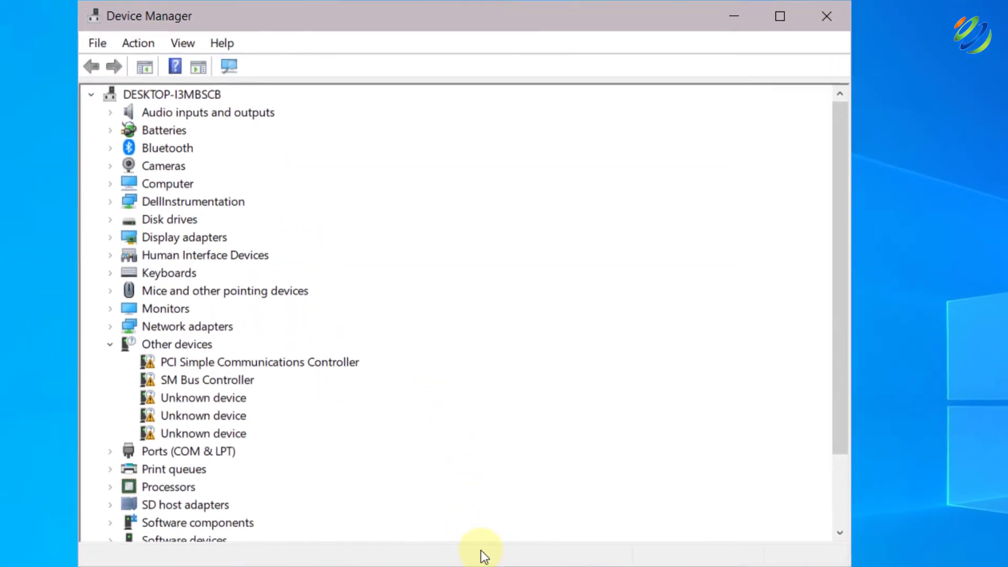
click(109, 291)
Step: Search automatically for a Dell Touchpad driver; the best one is already installed
click(152, 308)
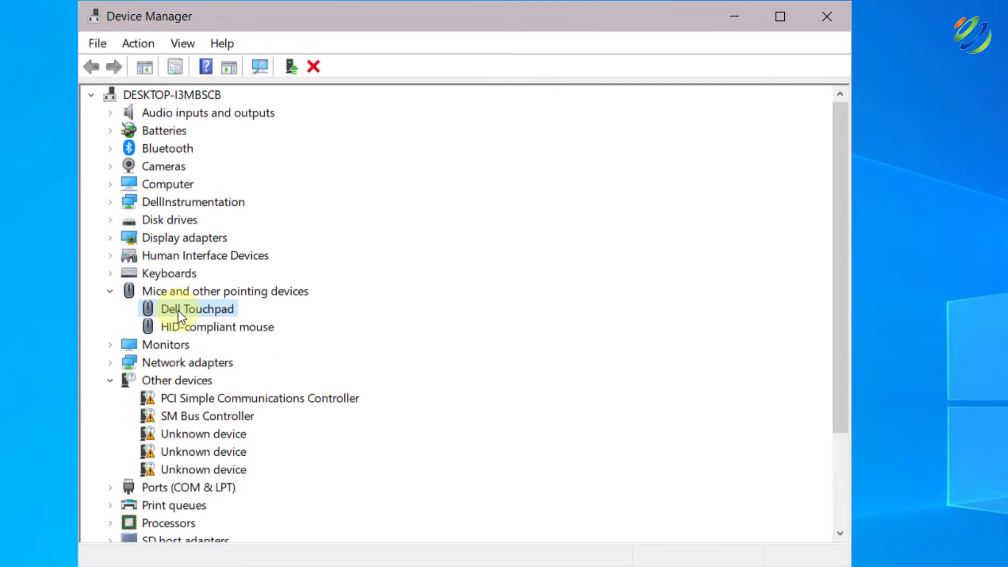
right_click(171, 304)
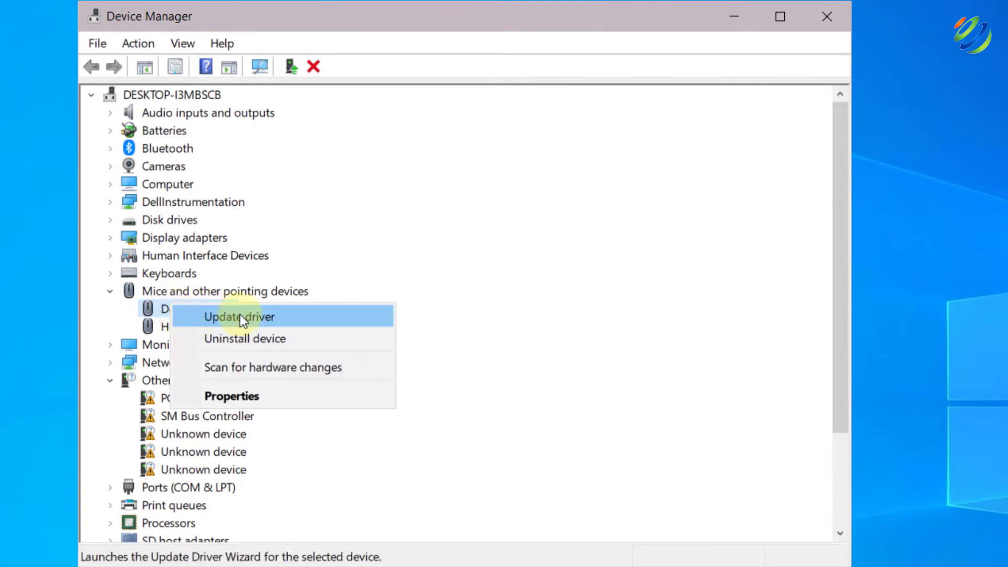
click(240, 316)
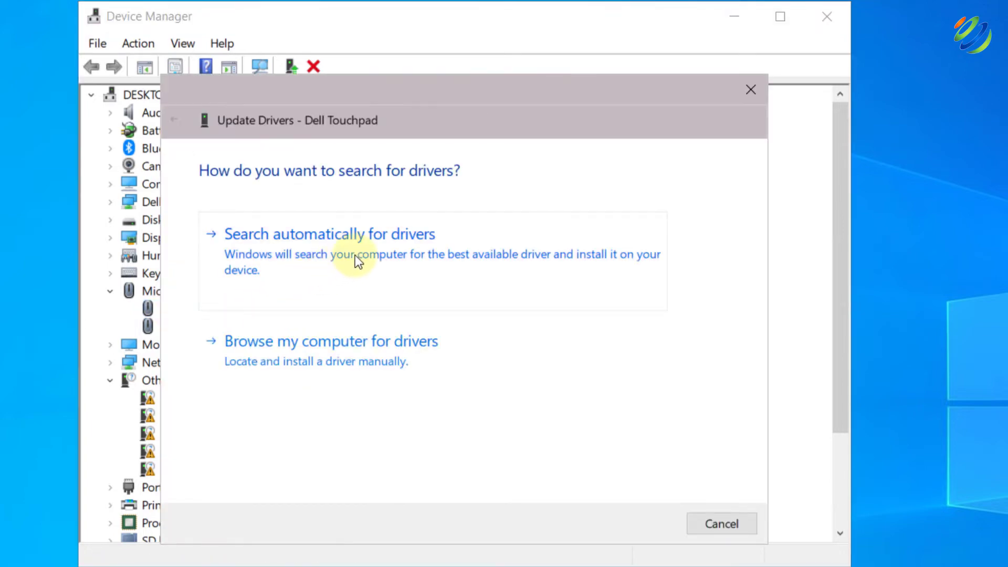
click(355, 255)
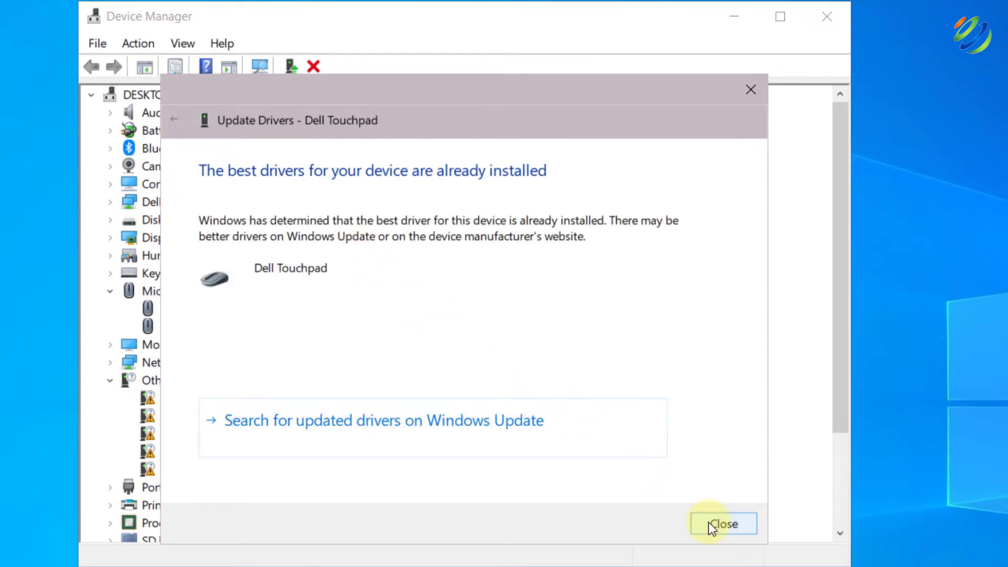
click(723, 523)
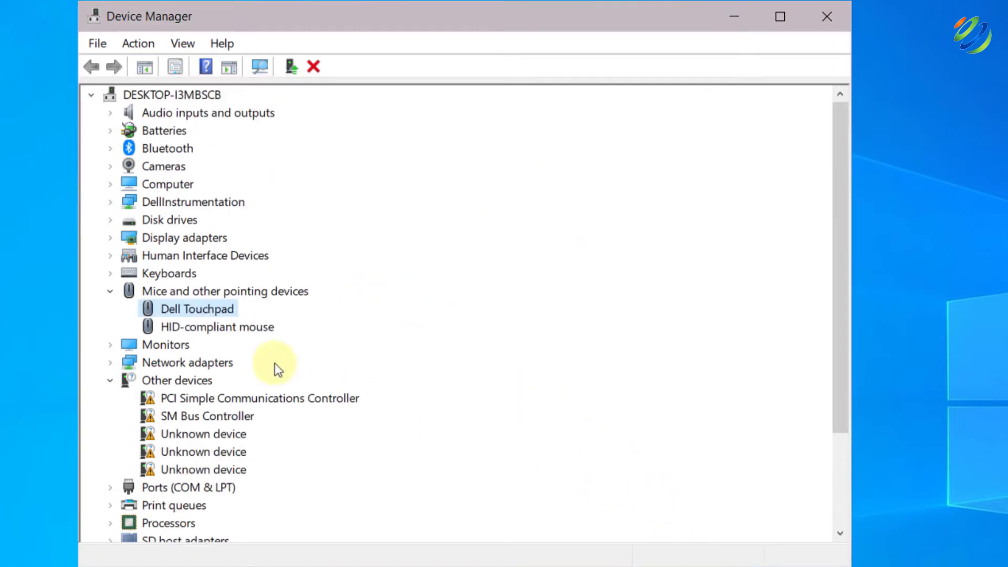
Step: Start an automatic driver search for the HID-compliant mouse
right_click(181, 329)
click(215, 342)
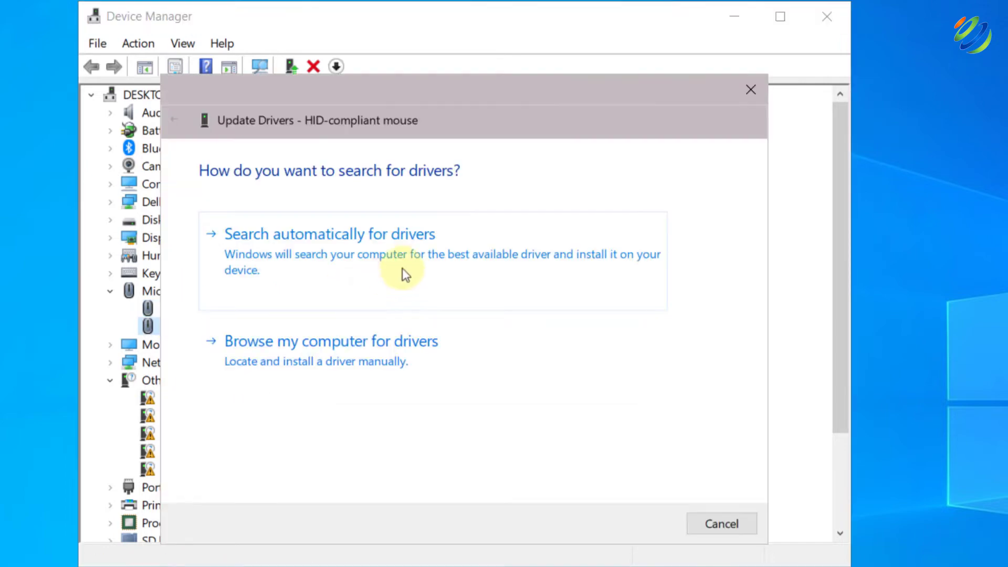
click(403, 271)
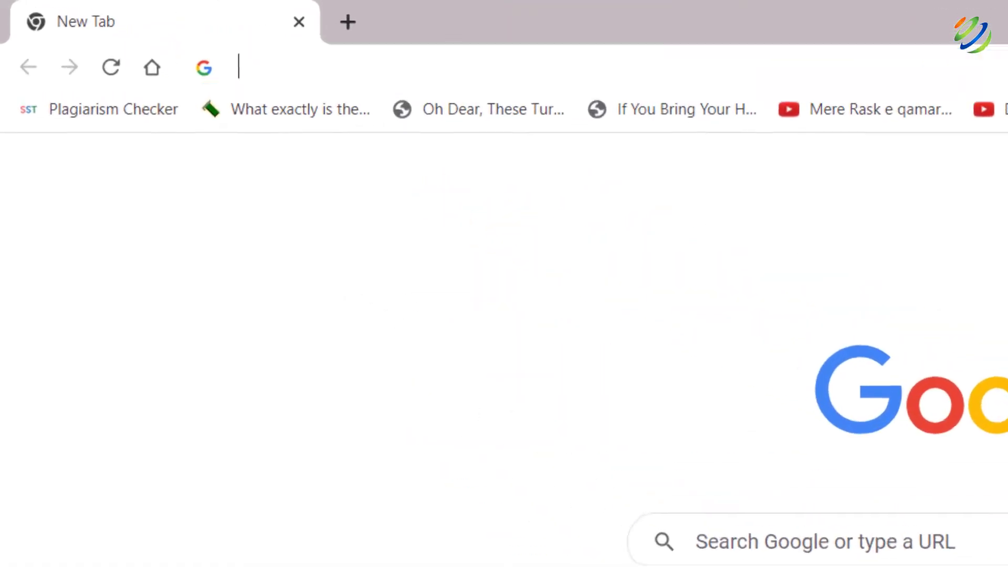
Step: Load dell.com and go to Support > Drivers & Downloads
click(711, 61)
text(dell.com)
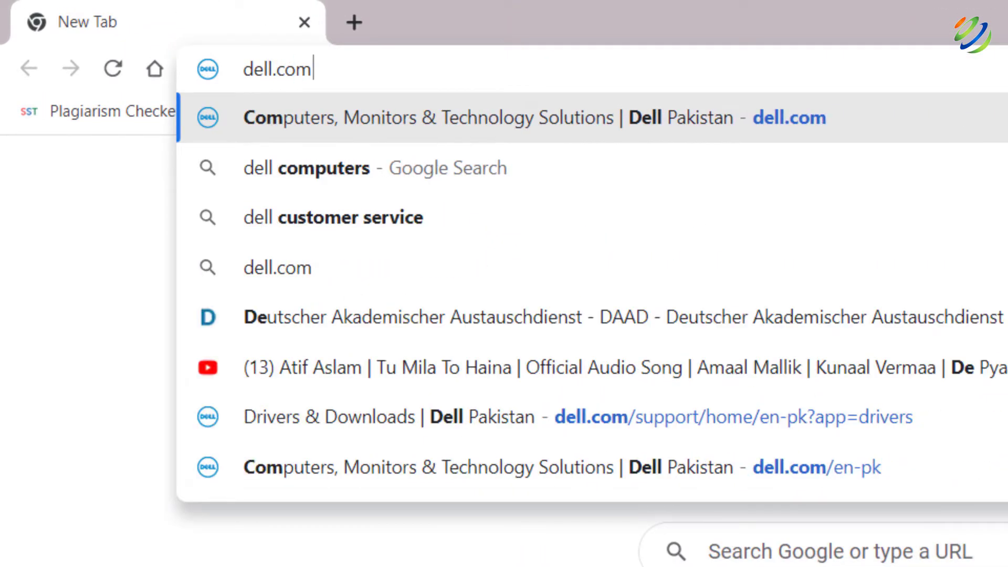
key(Return)
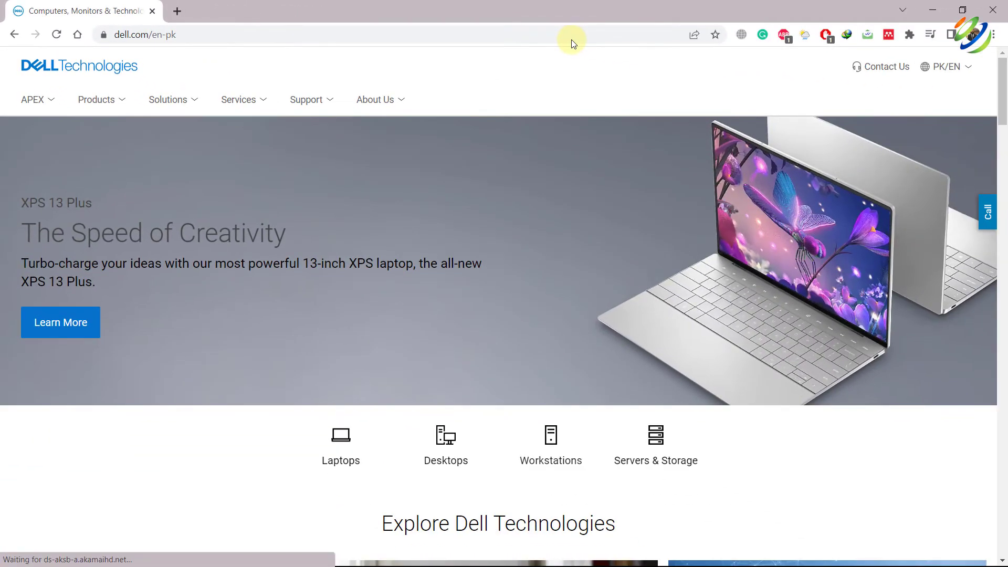
click(320, 99)
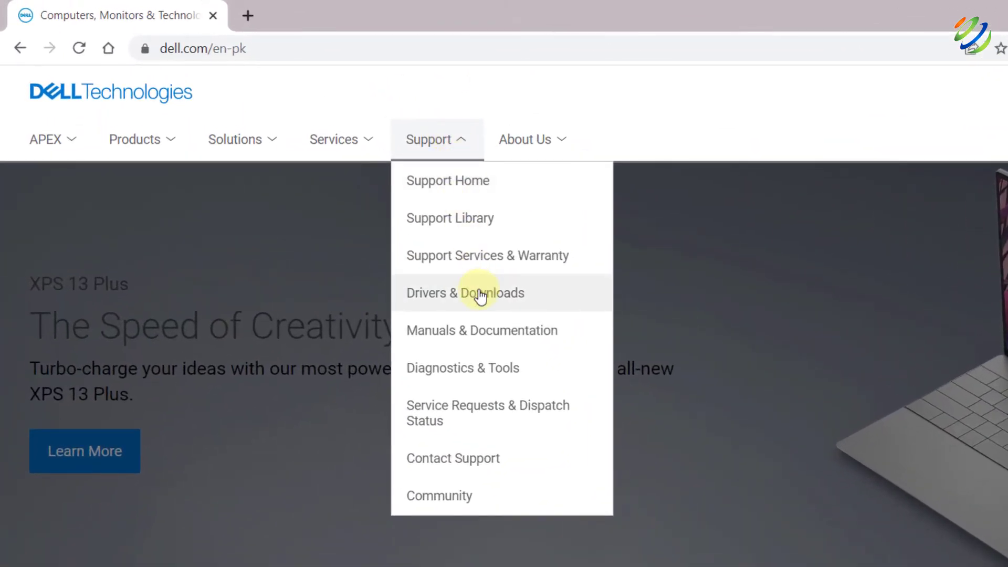
click(481, 294)
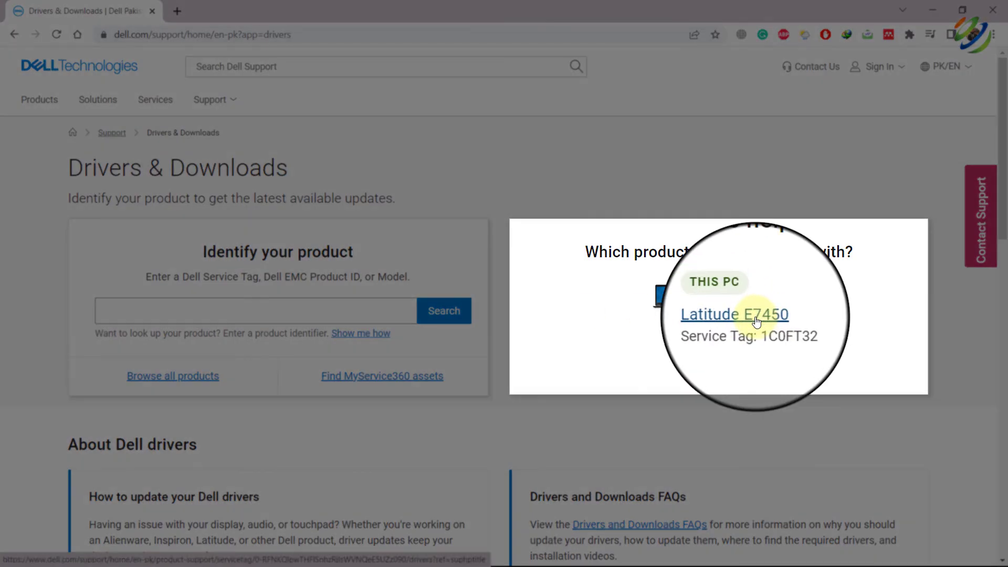
Step: Choose Latitude E7450 (This PC) and start Dell's Check for Updates scan
click(756, 323)
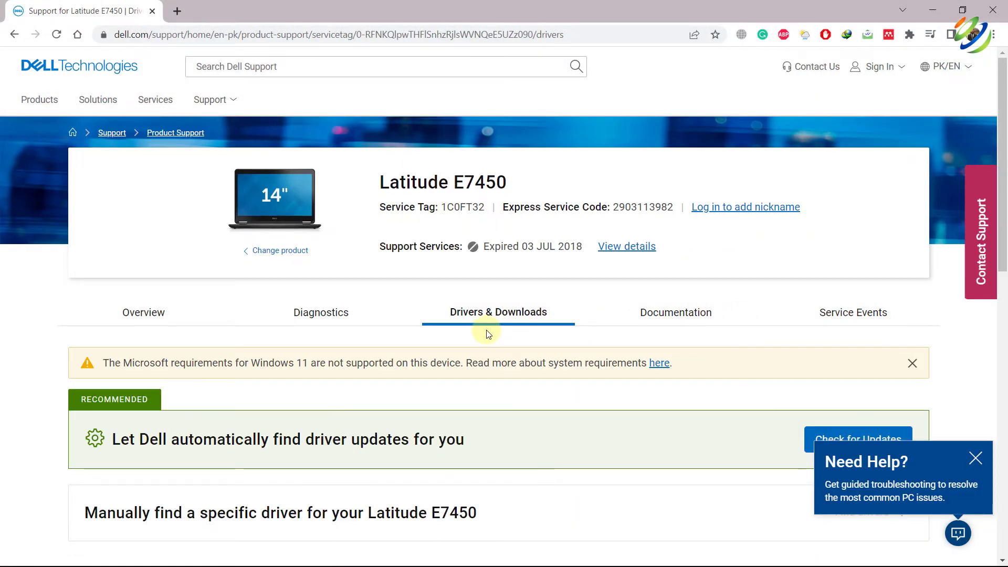
scroll(487, 334, down, 5)
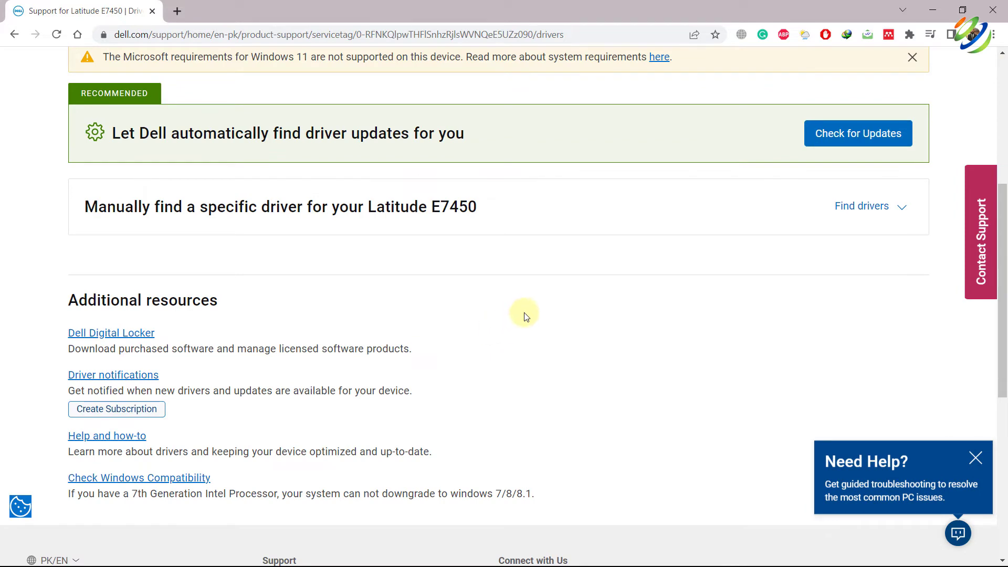
scroll(525, 315, up, 3)
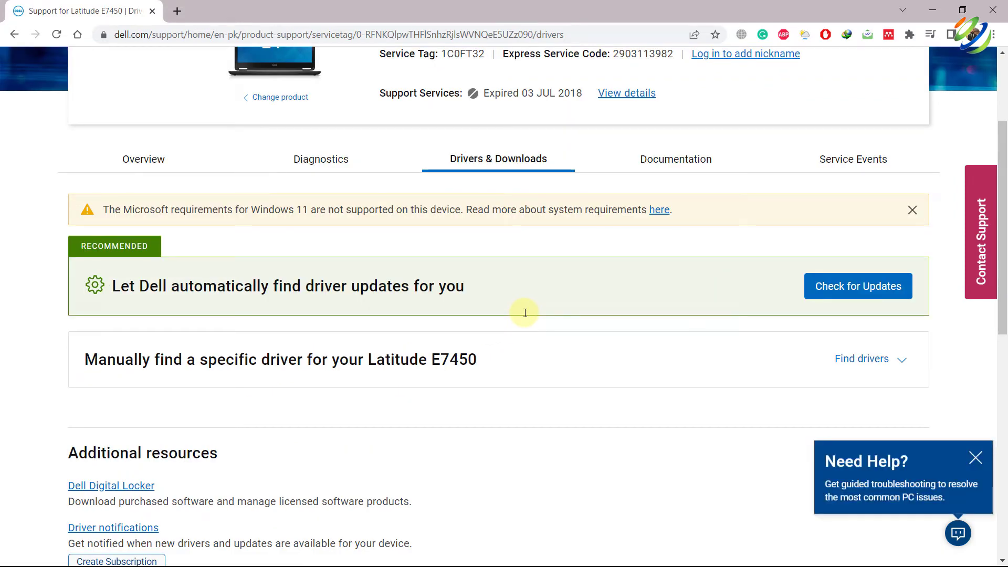
click(837, 288)
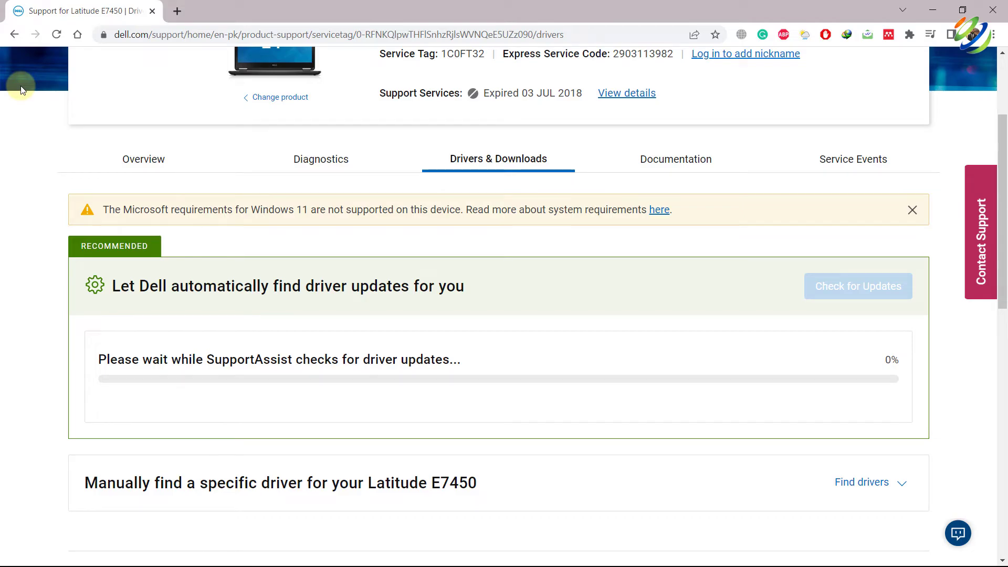
Step: Return to the desktop and launch regedit from the Run box
key(super+d)
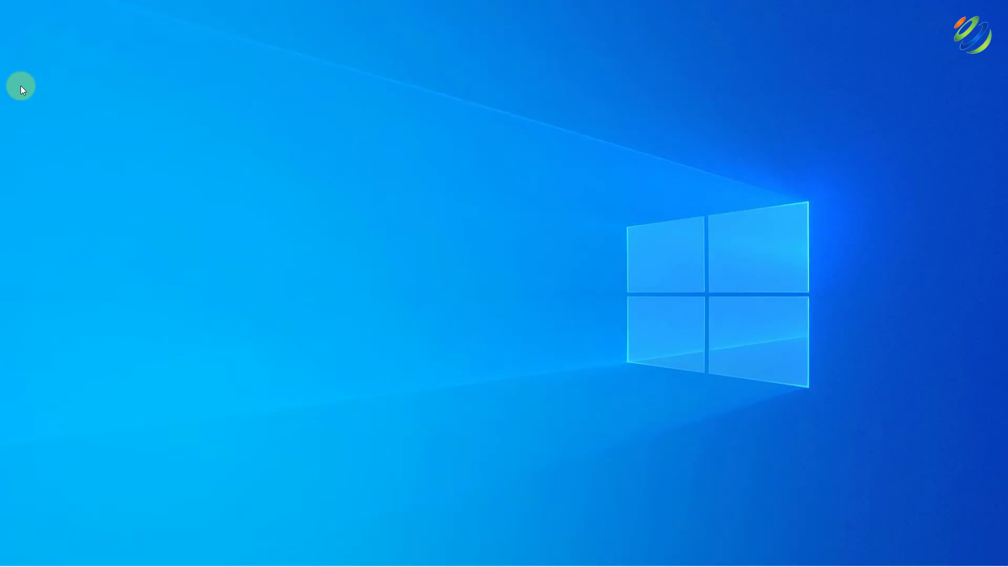
key(super+r)
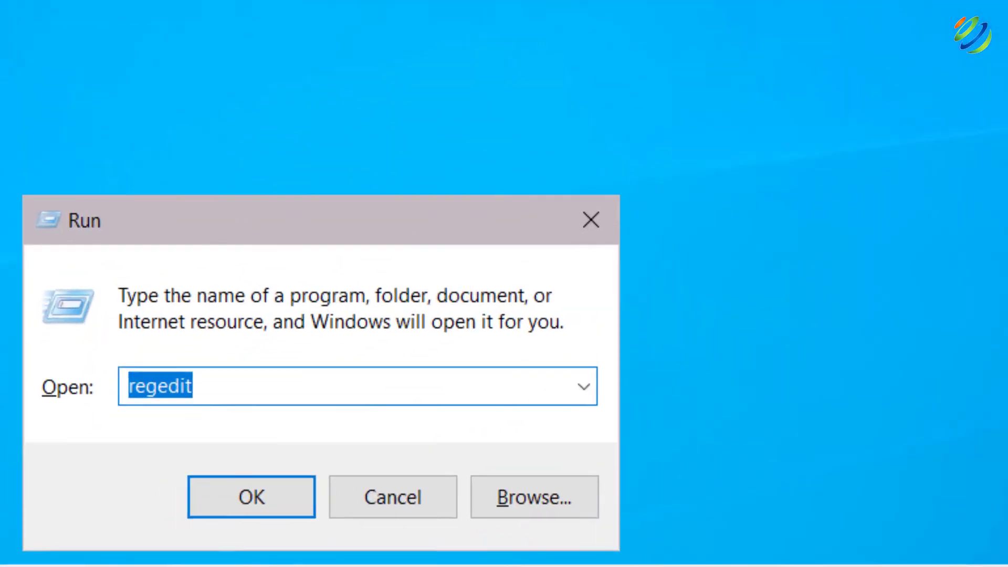
key(End)
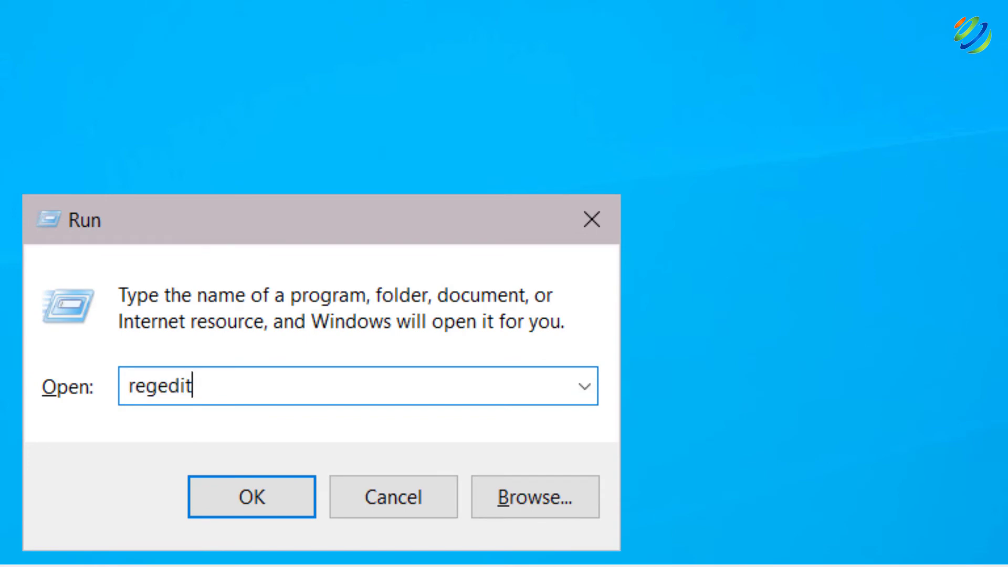
key(Return)
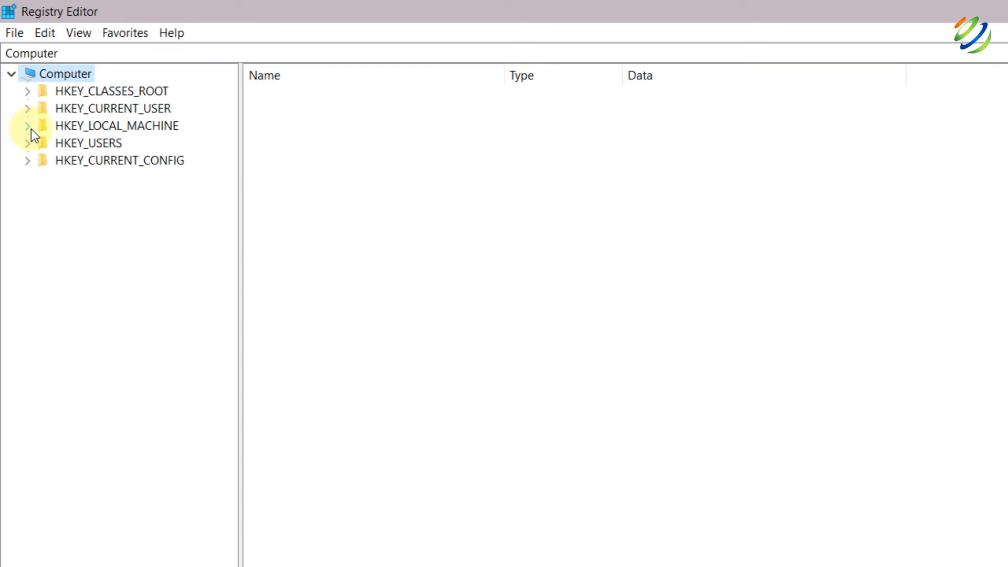
Step: Expand HKEY_LOCAL_MACHINE > SOFTWARE > Microsoft in the registry tree
click(31, 128)
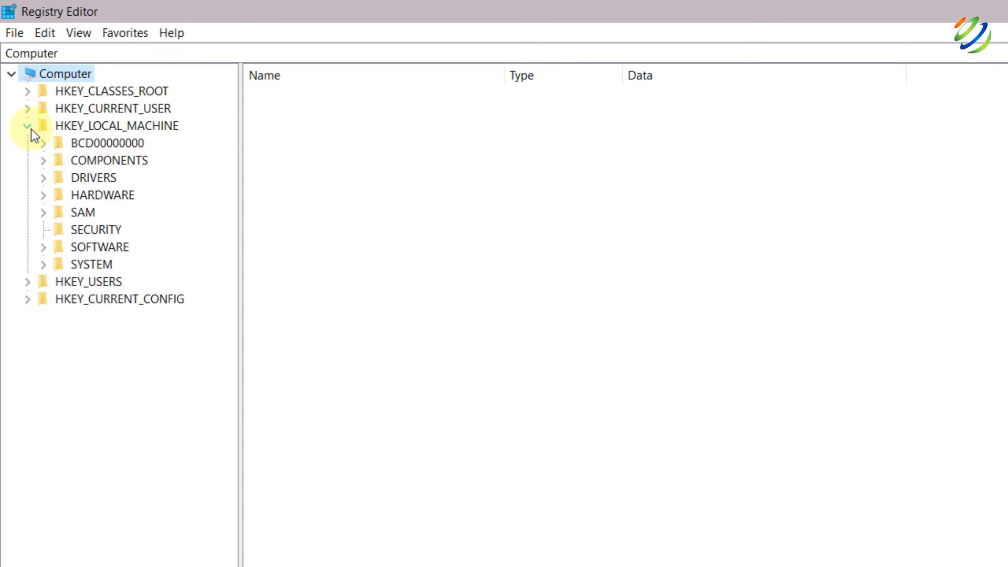
click(43, 247)
click(44, 248)
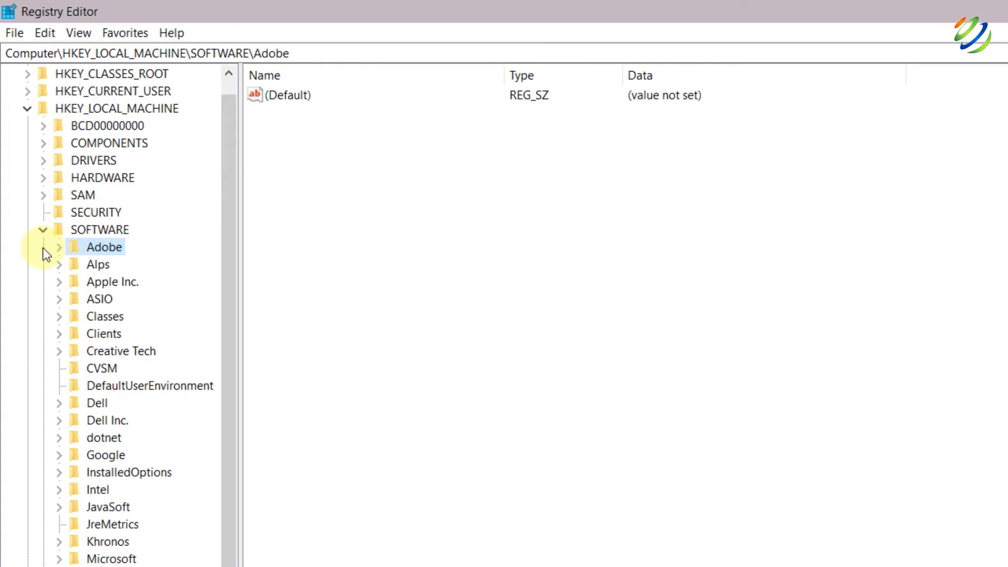
key(m)
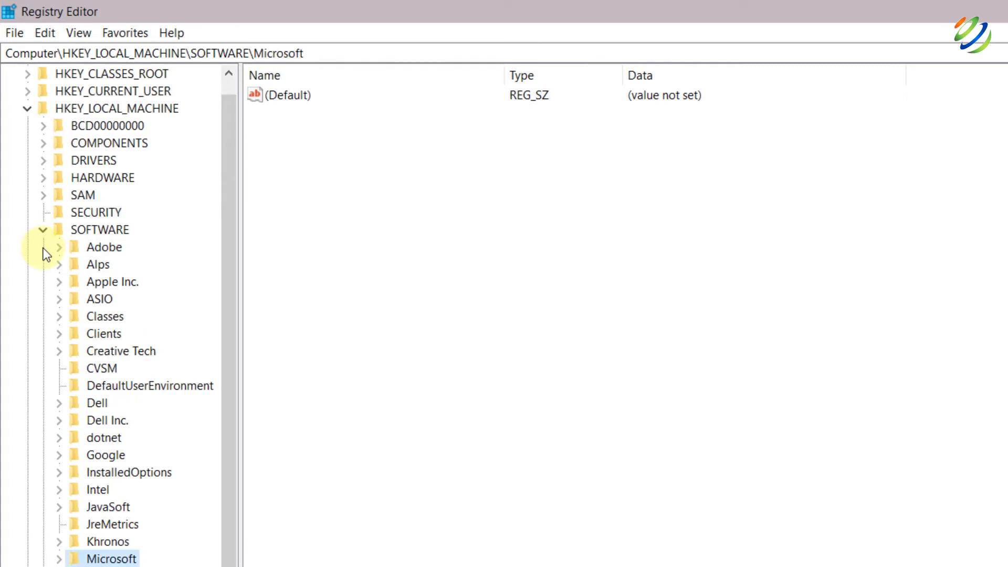
key(Right)
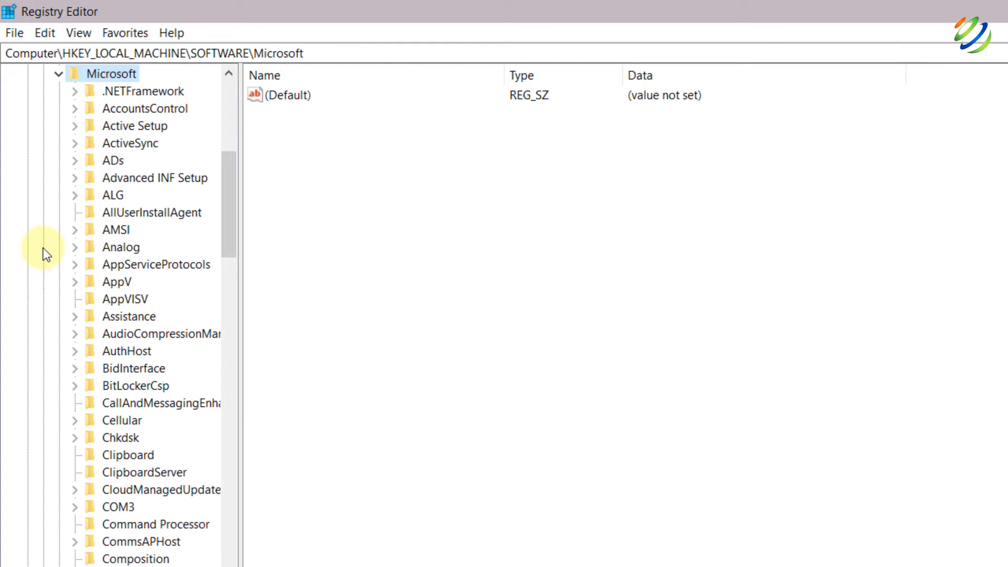
Step: Navigate down to Windows > CurrentVersion > Policies > System and select it
key(Down)
key(w)
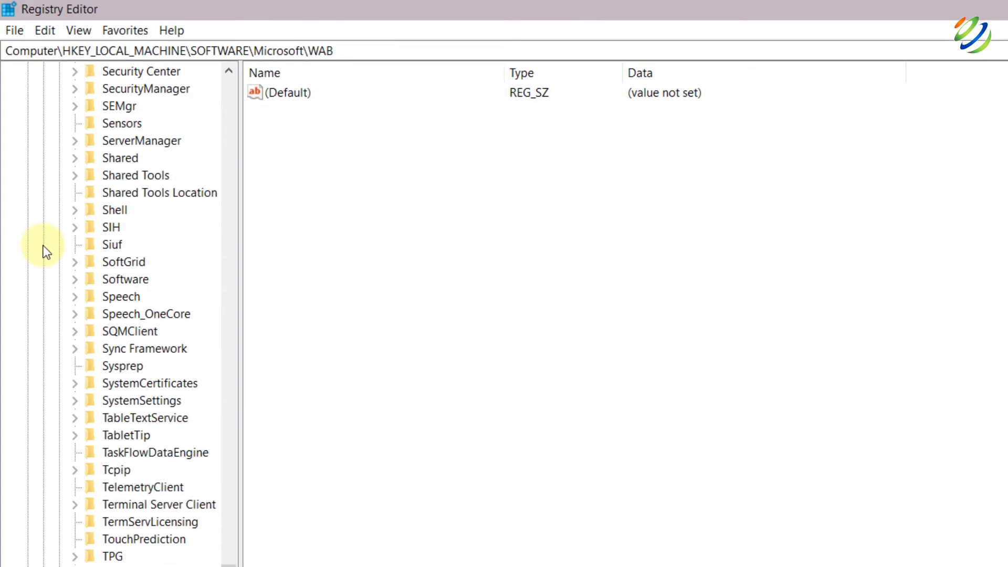
key(Down)
key(Down)
key(Down)
key(Down)
key(Down)
key(Down)
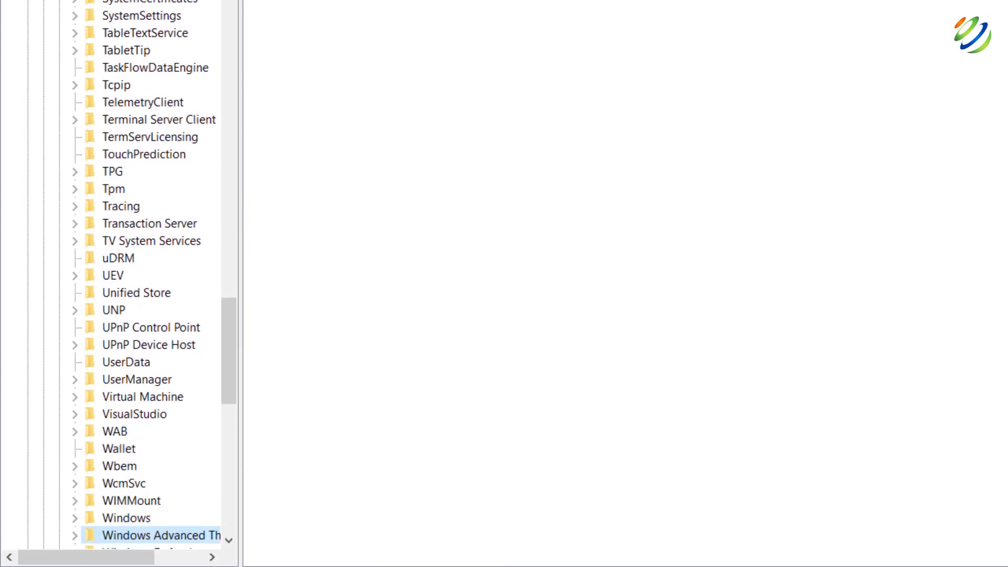
key(Up)
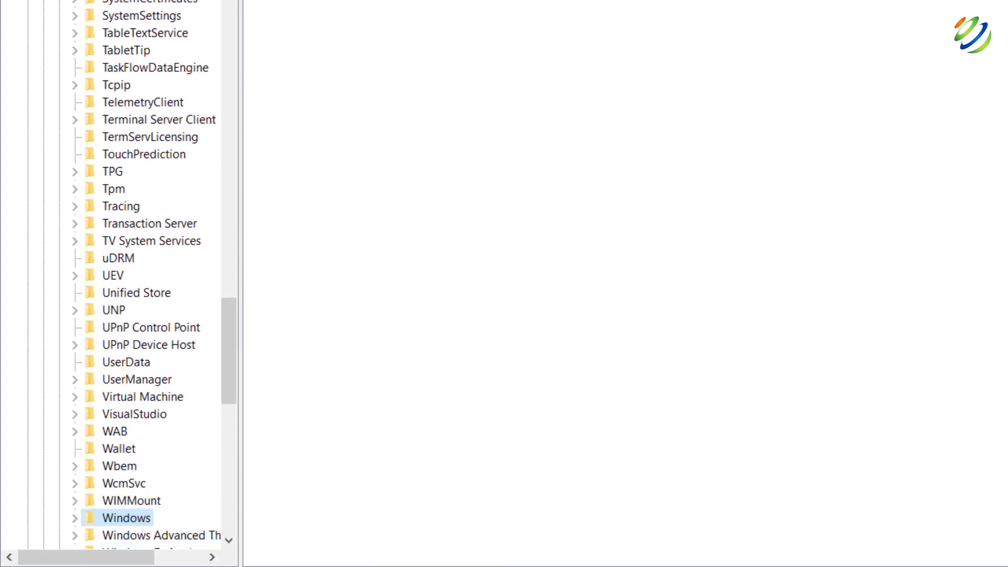
key(Right)
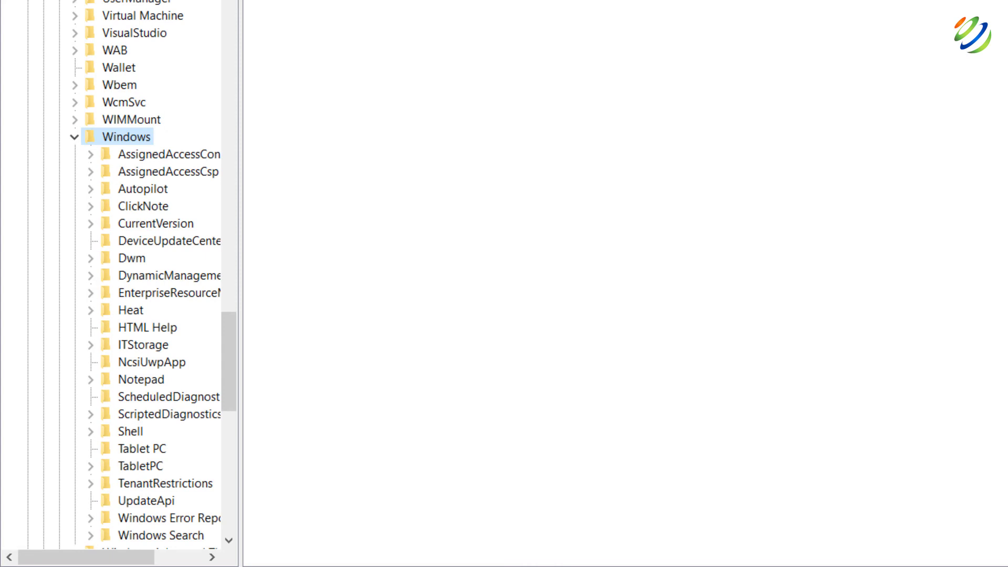
key(Down)
key(Down)
key(Down)
key(Down)
key(Down)
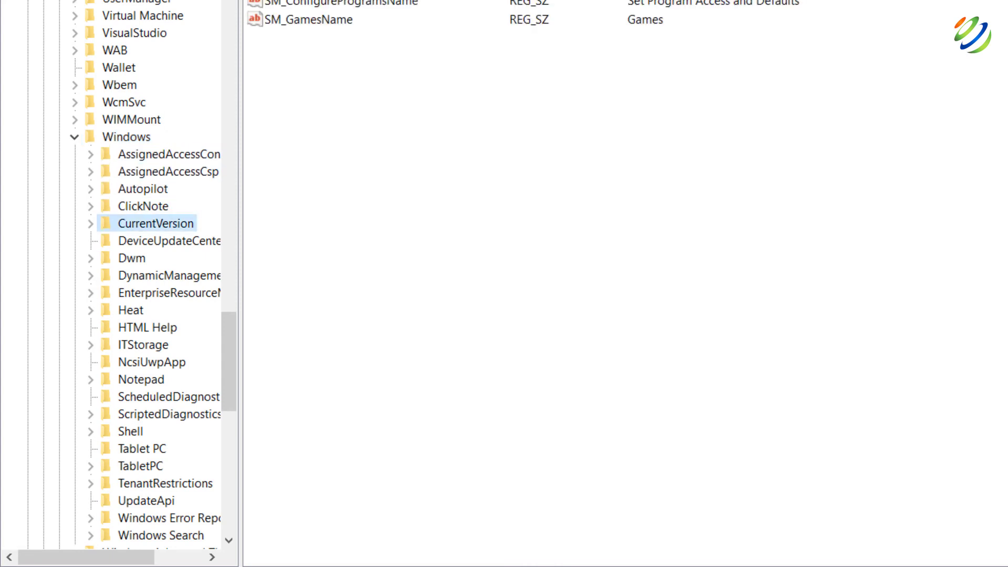
key(Right)
key(p)
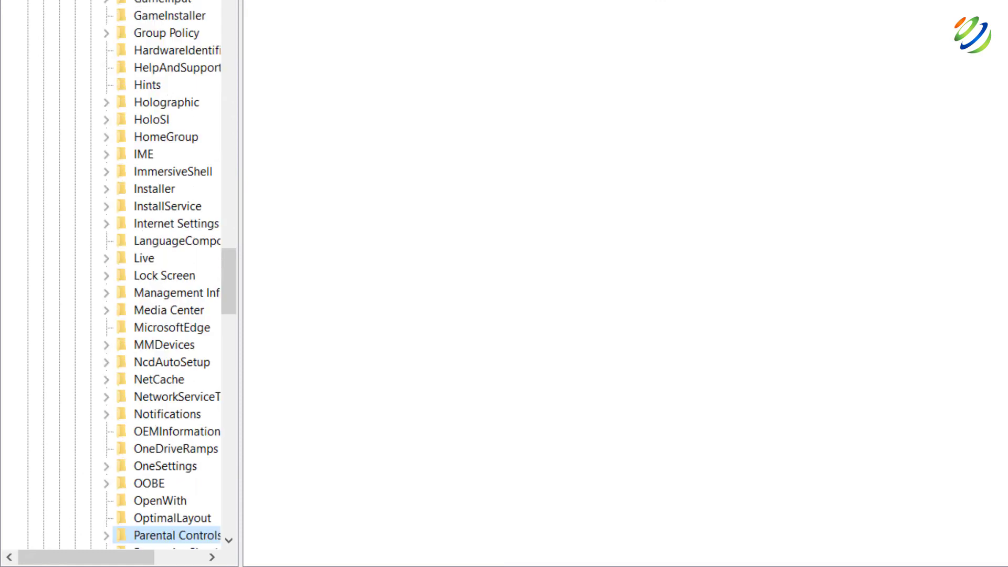
key(Down)
key(Down)
key(Down)
key(Down)
key(Down)
key(Right)
key(Down)
key(Down)
key(Down)
key(Down)
key(Down)
key(Down)
key(Down)
key(Down)
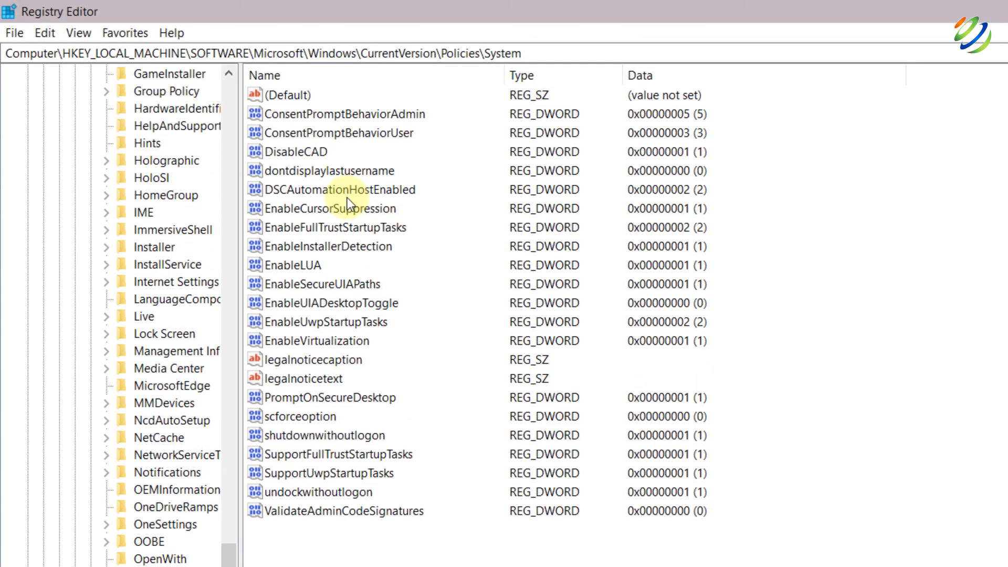
Step: Open EnableCursorSuppression, confirm its value data is 1, and close the dialog
click(324, 209)
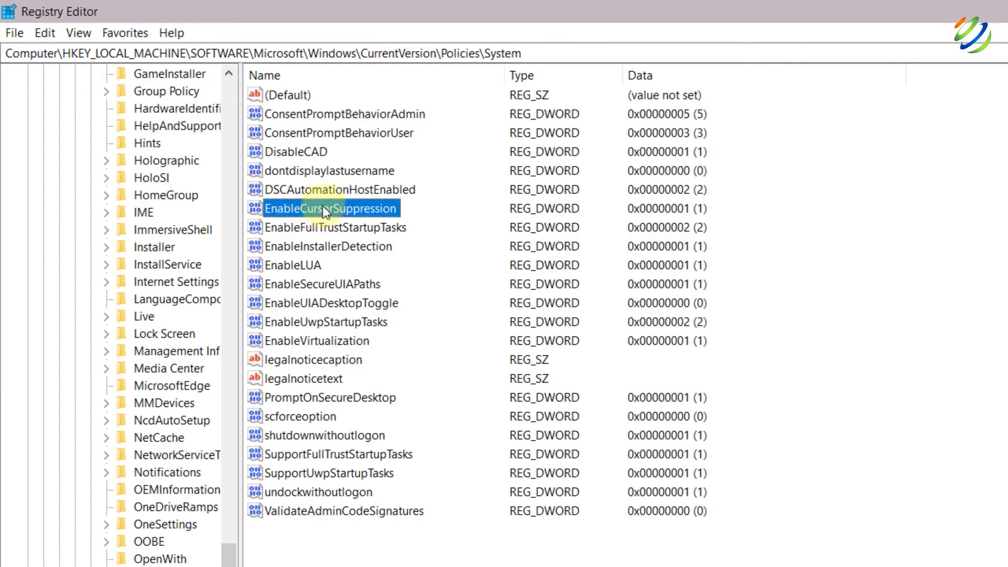
double_click(323, 208)
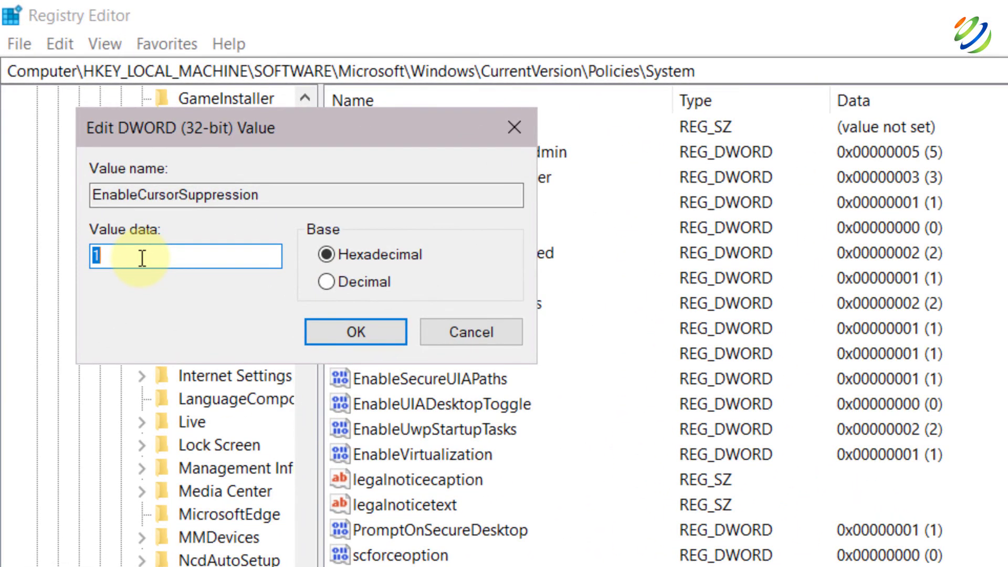
click(142, 257)
click(354, 318)
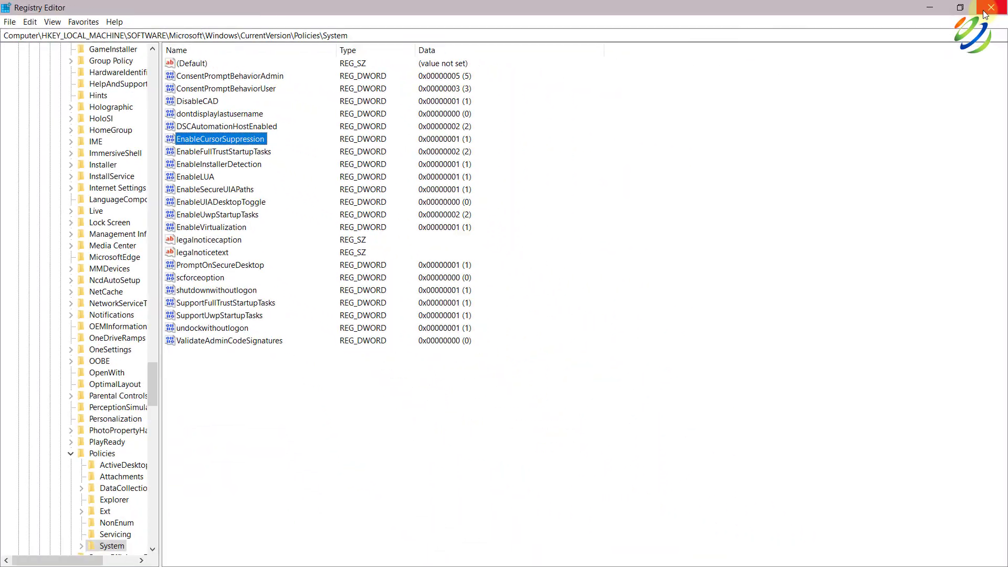
Step: Close Registry Editor and open Settings > Devices > Touchpad
click(991, 7)
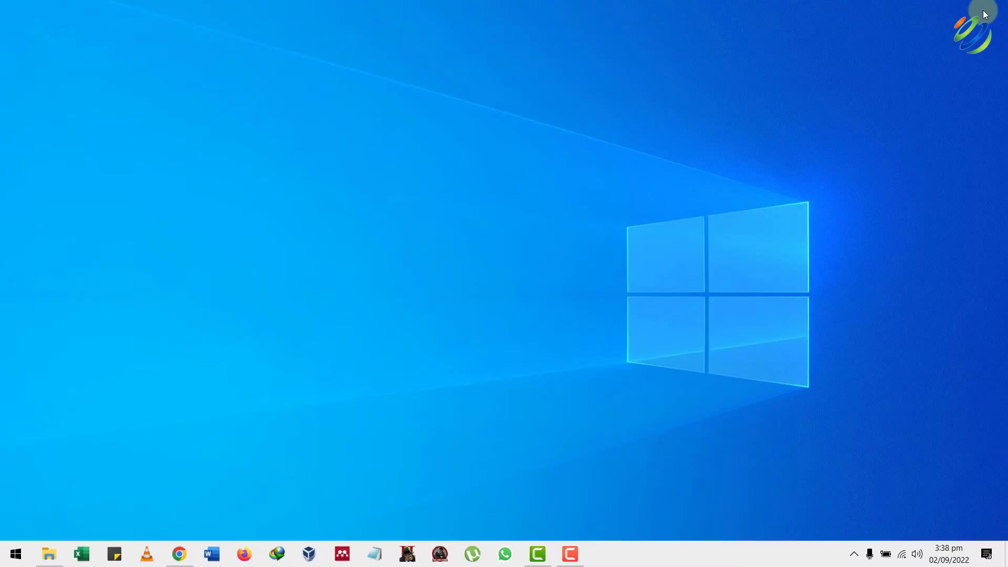
key(super)
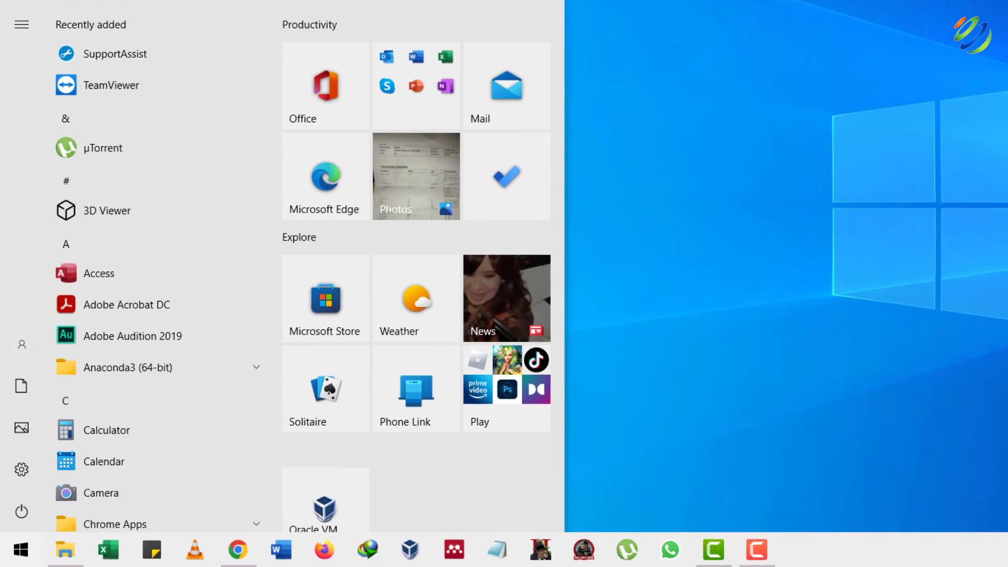
text(se)
key(Return)
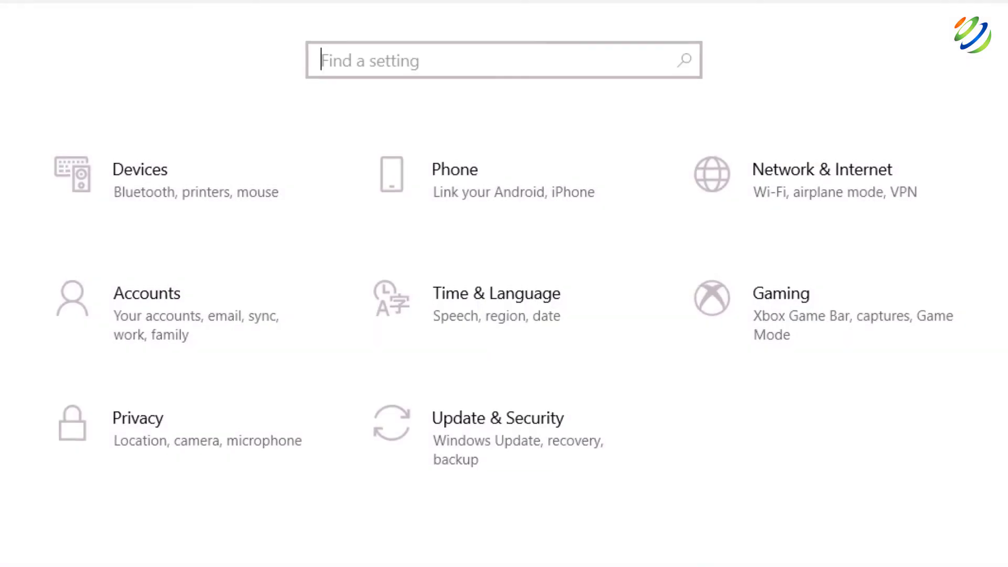
click(179, 200)
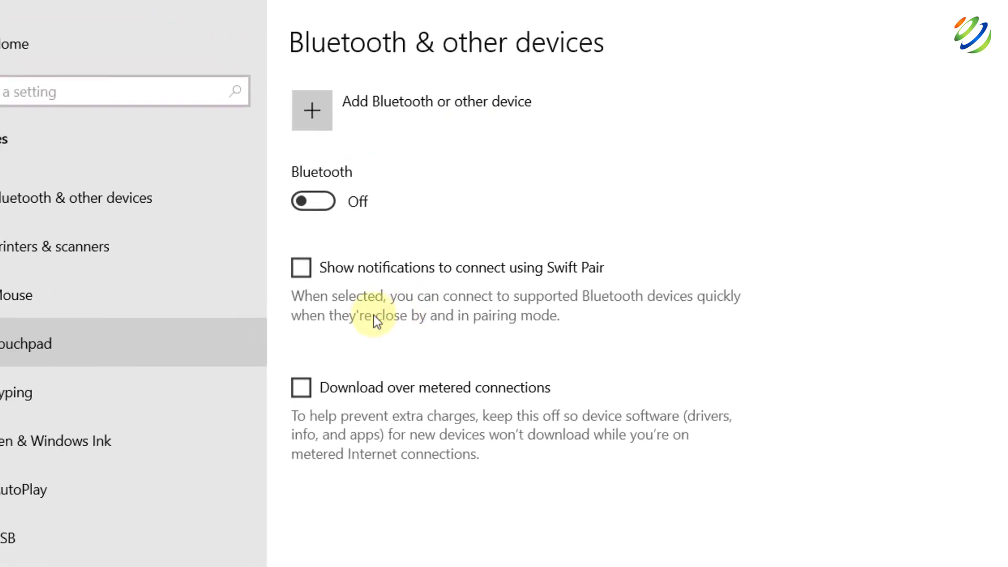
click(109, 371)
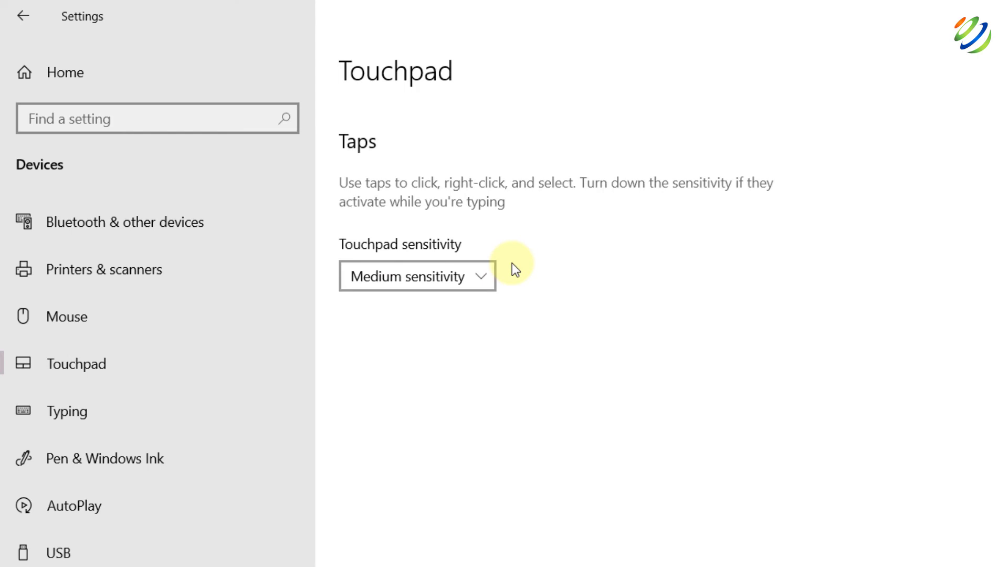
Step: Find and launch the Dell Touchpad utility by searching 'touch' from Start
key(super)
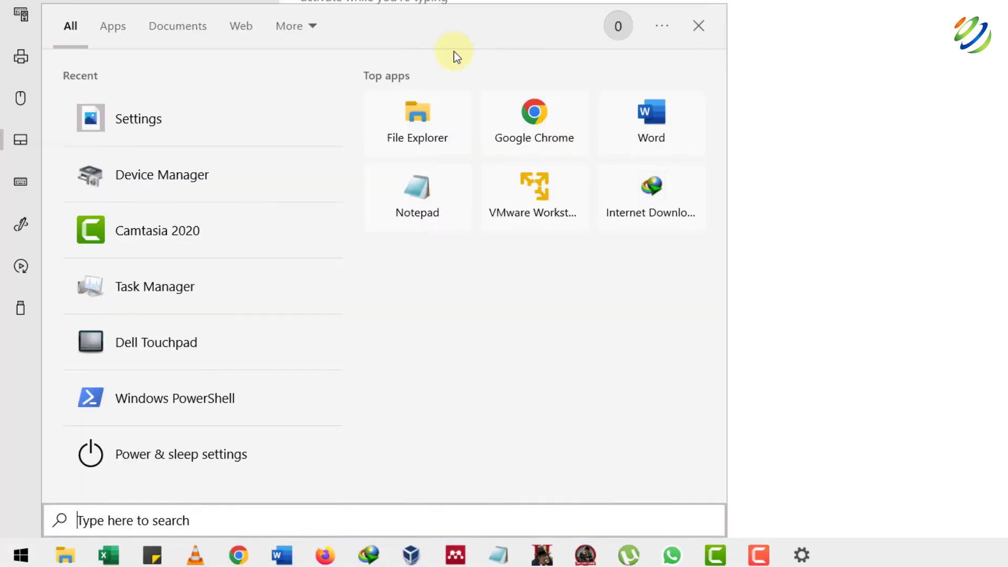
text(touch)
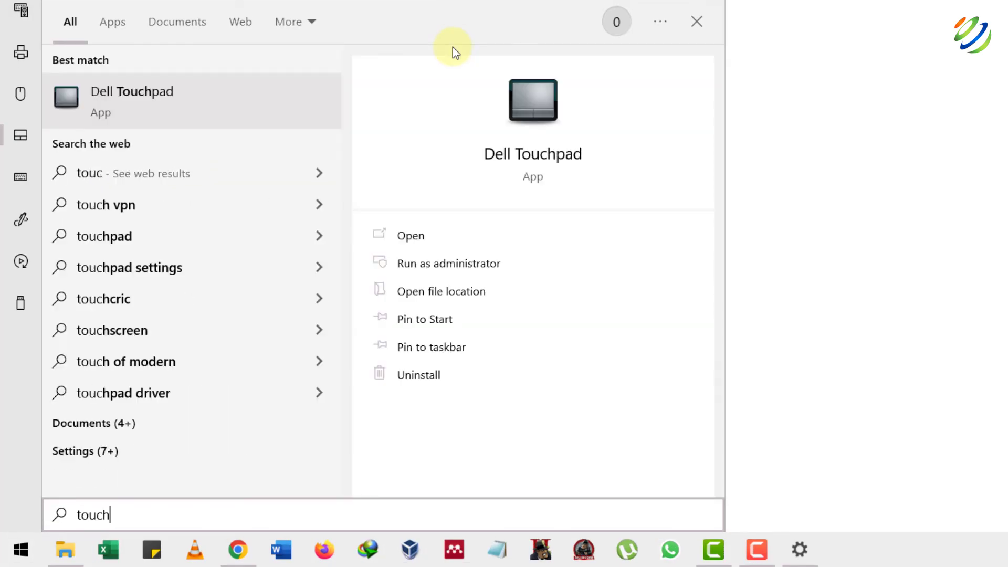
key(Escape)
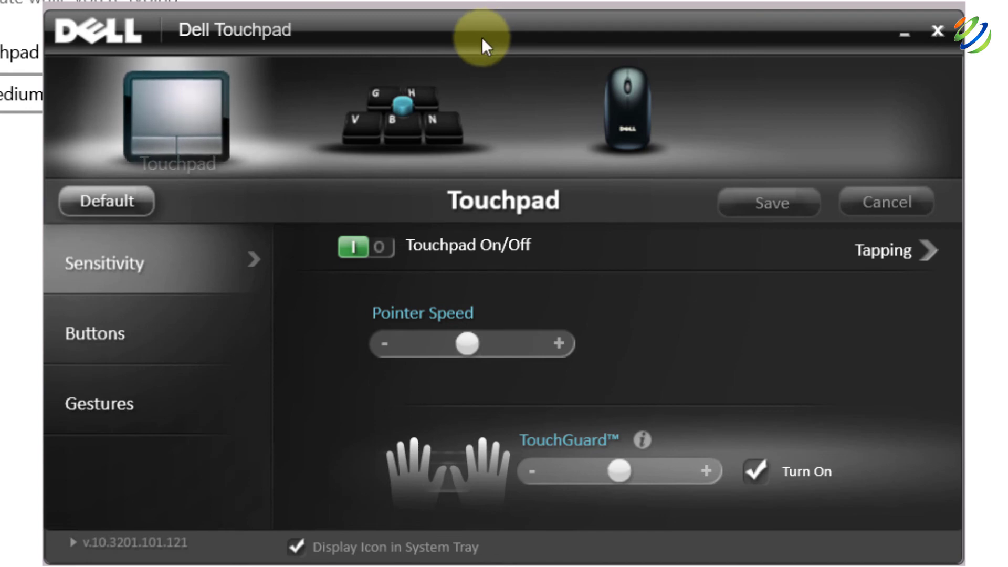
Step: Toggle the touchpad off and back on, save the setting, and close Dell Touchpad
click(371, 251)
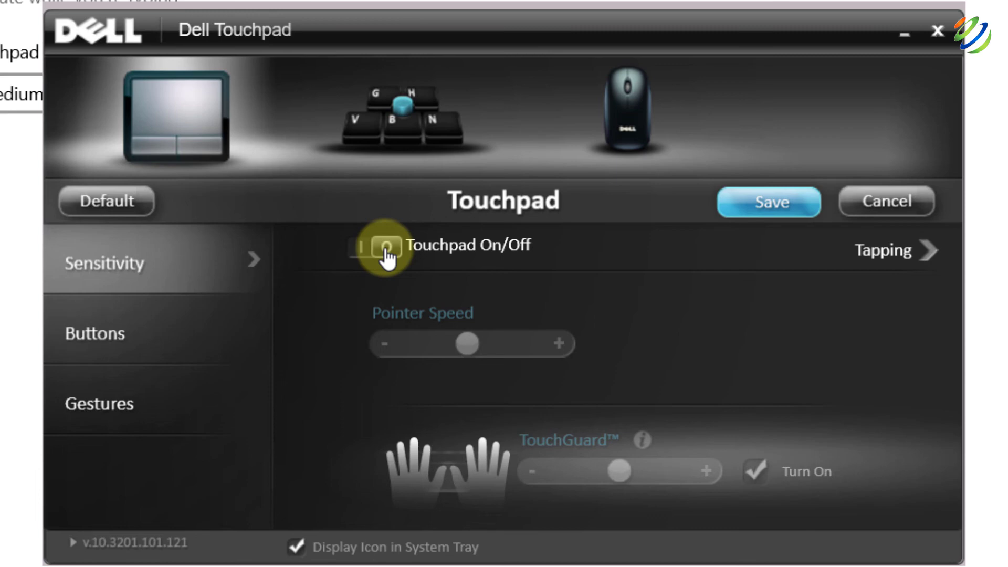
click(386, 249)
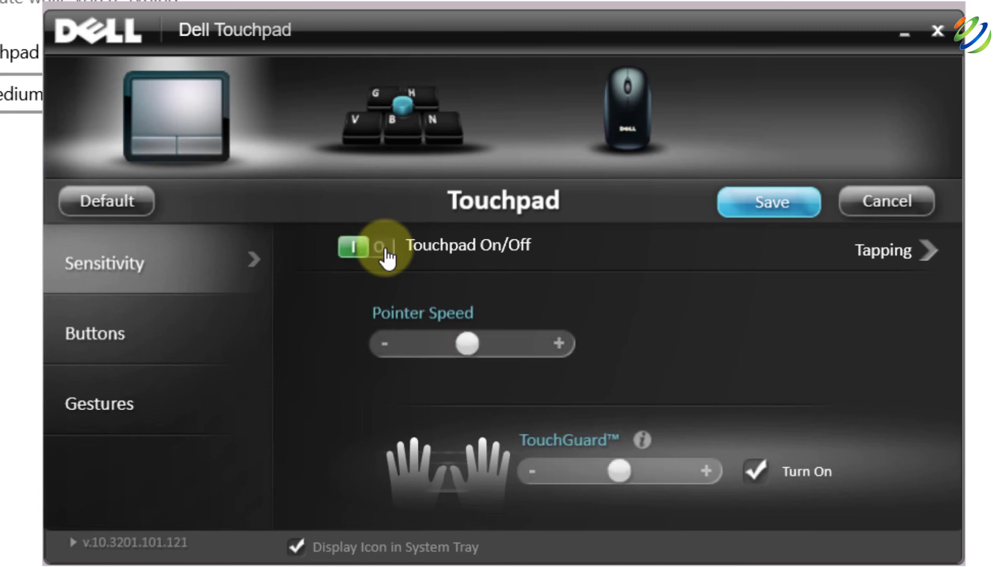
click(760, 211)
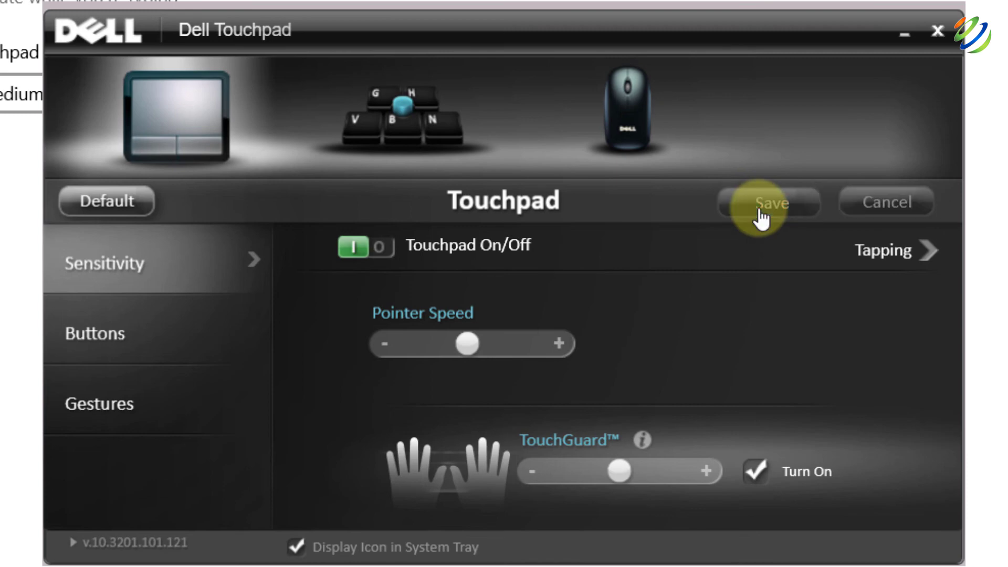
click(937, 32)
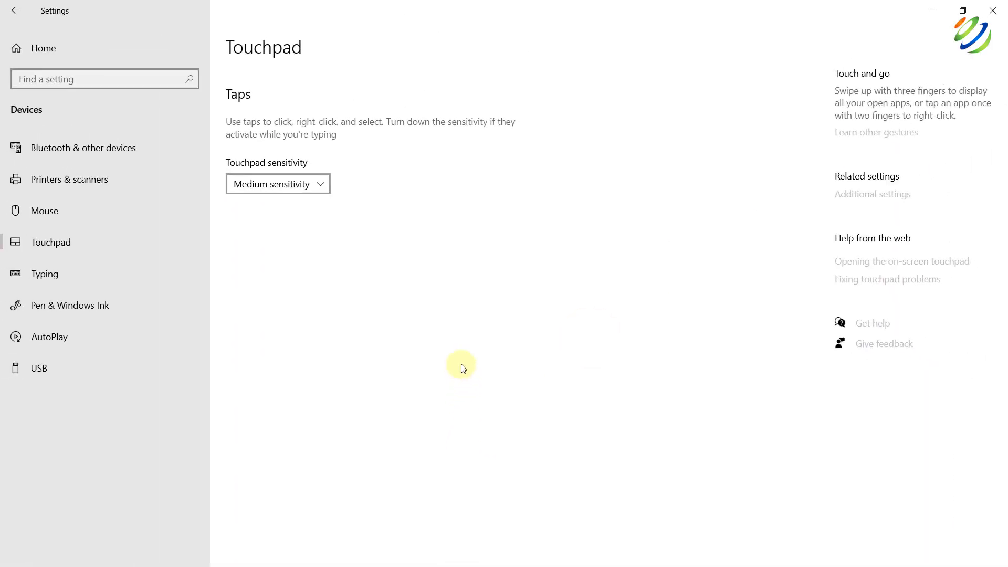